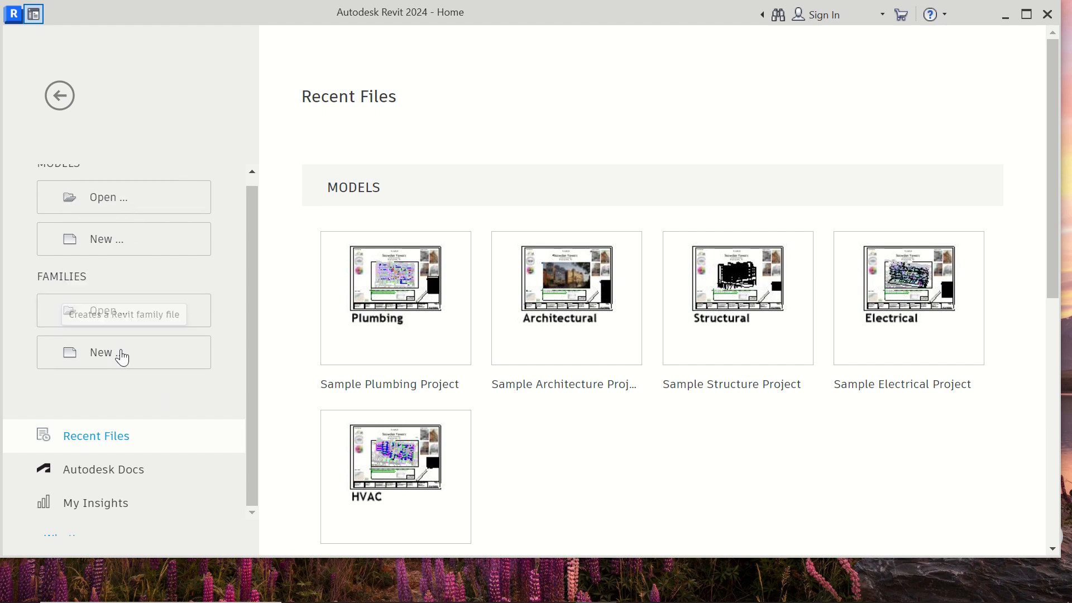
- Create a new family from the Metric Generic Model template
click(97, 356)
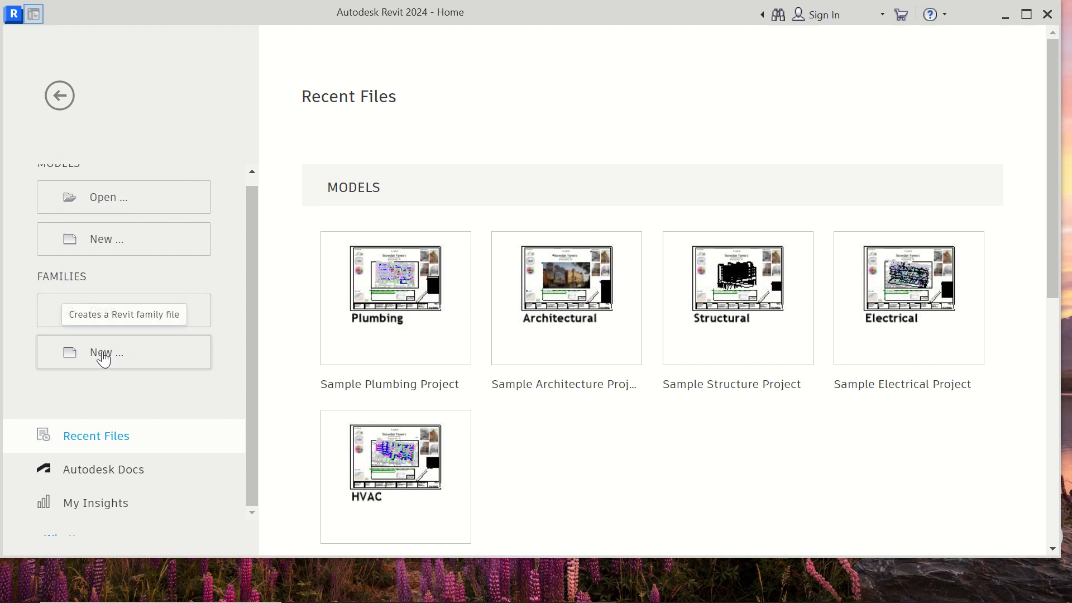
scroll(419, 332, down, 5)
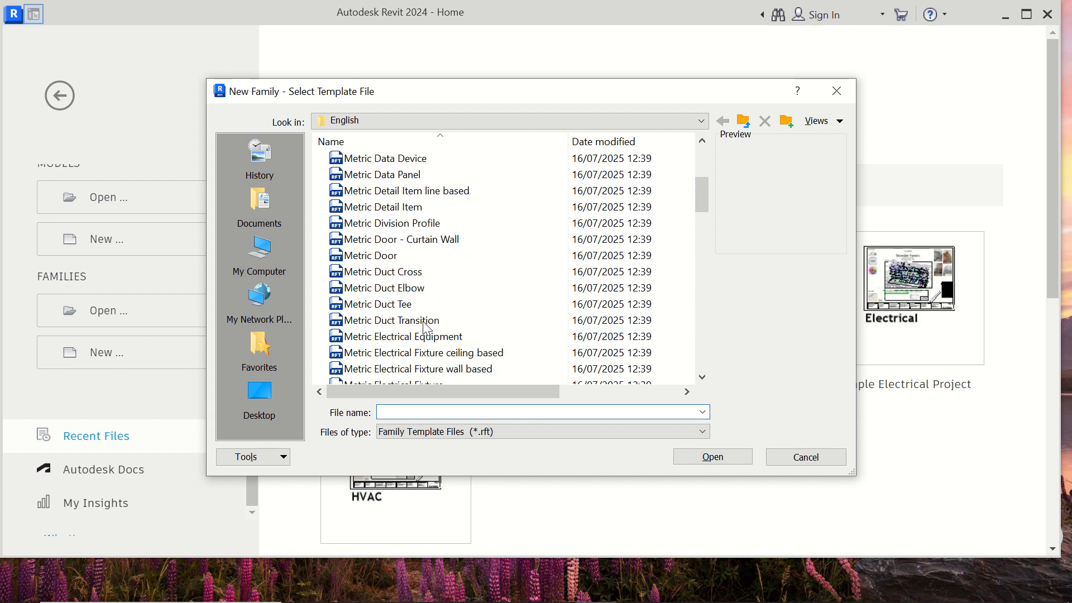
scroll(419, 333, down, 4)
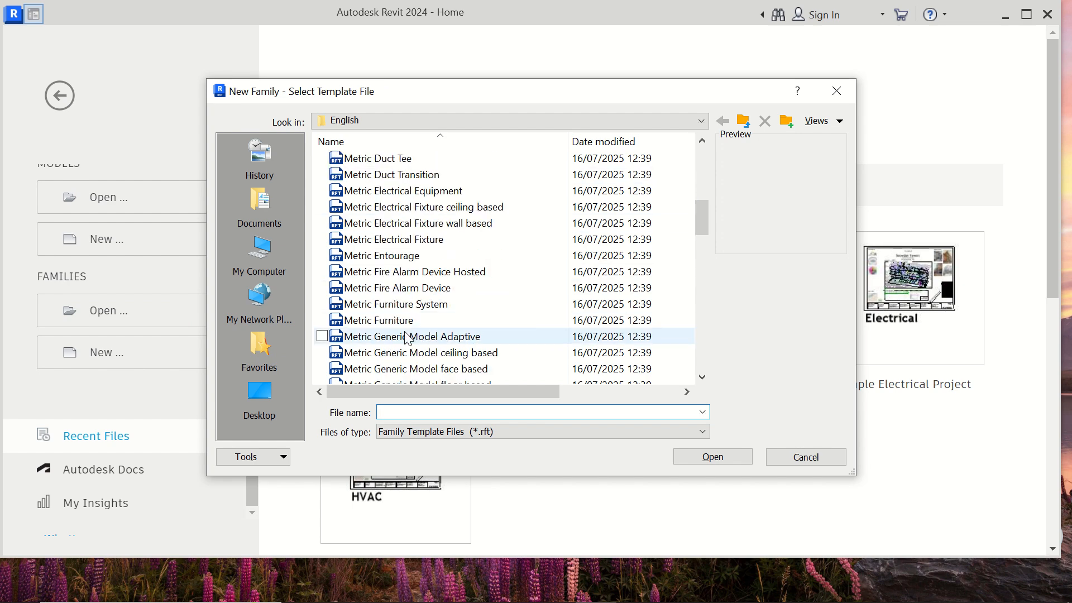
scroll(409, 338, down, 1)
click(396, 336)
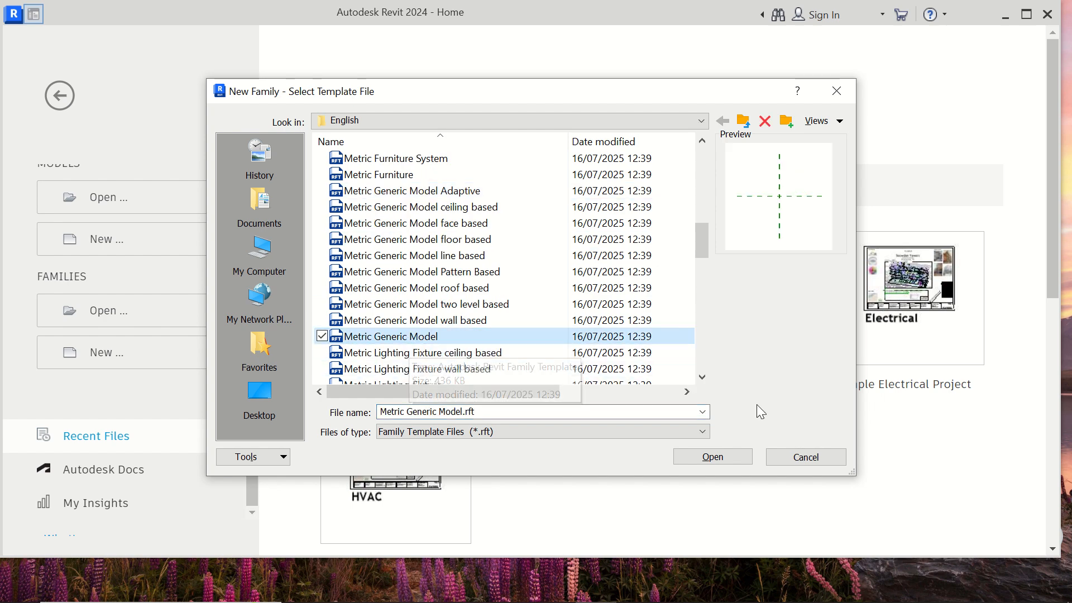
click(728, 461)
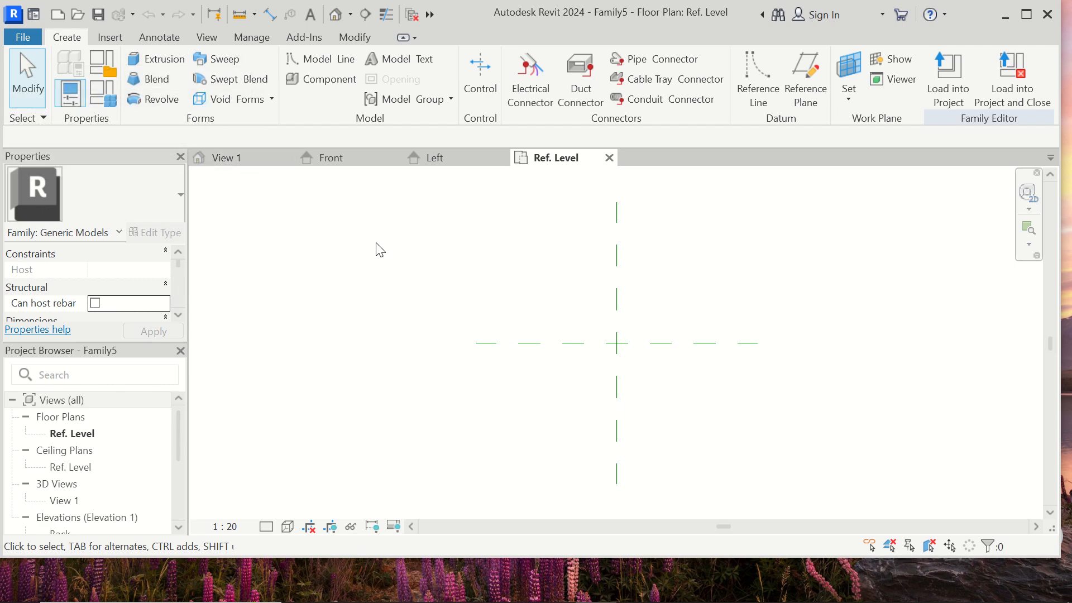
- Start a Blend and sketch its base as a six-sided inscribed polygon with a 600 mm radius, centred on the reference plane intersection
click(143, 82)
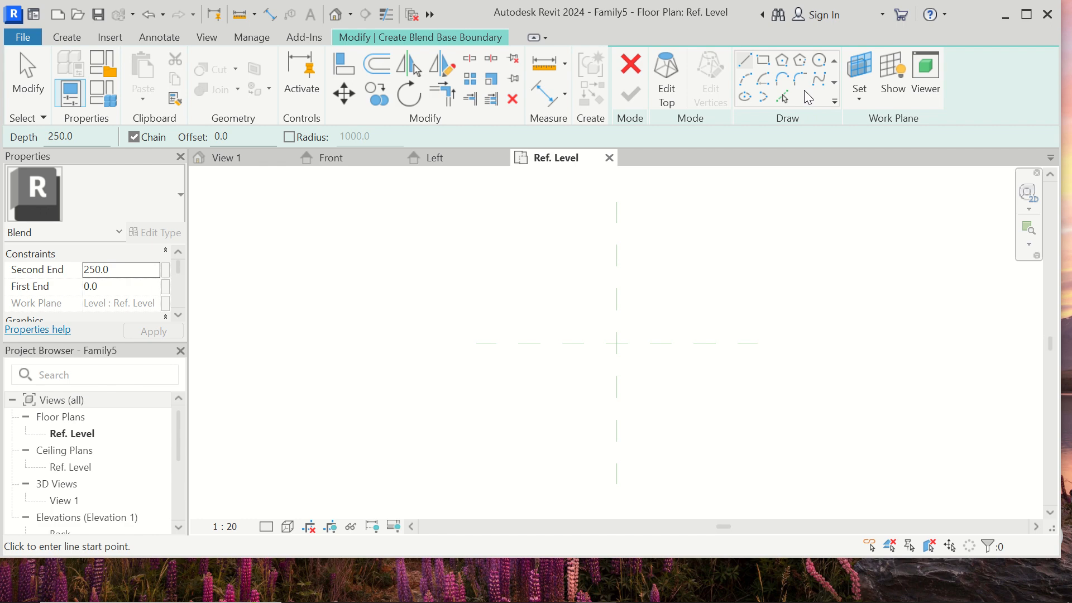
click(783, 60)
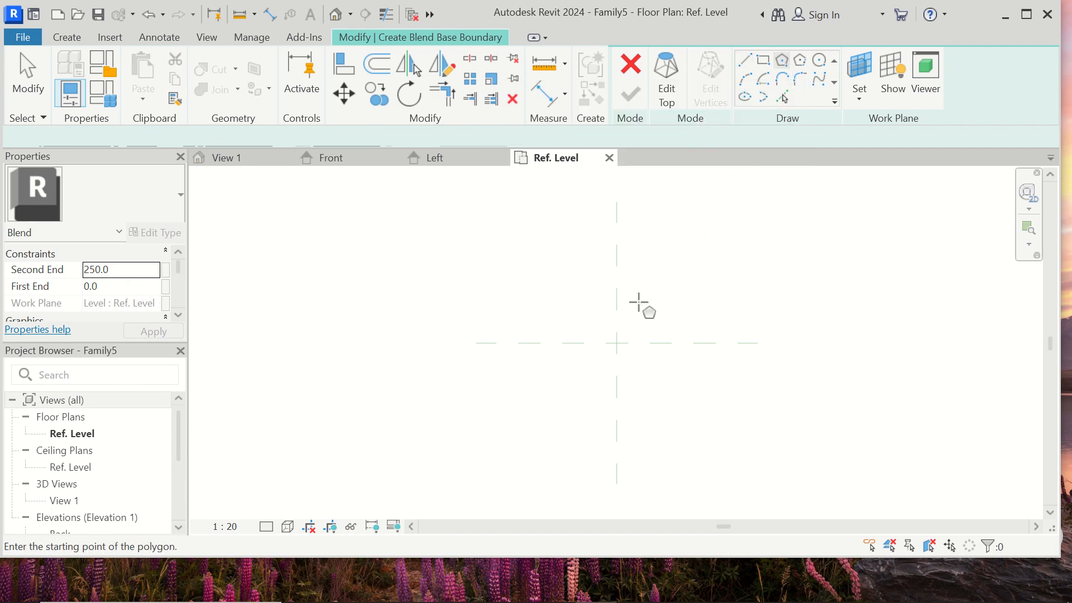
click(617, 342)
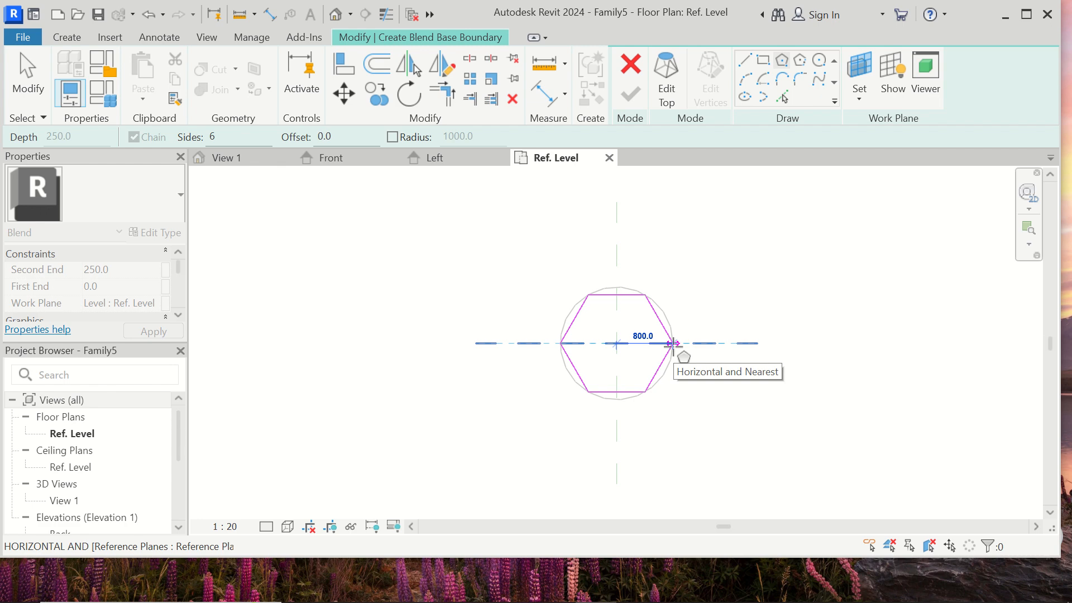
text(600)
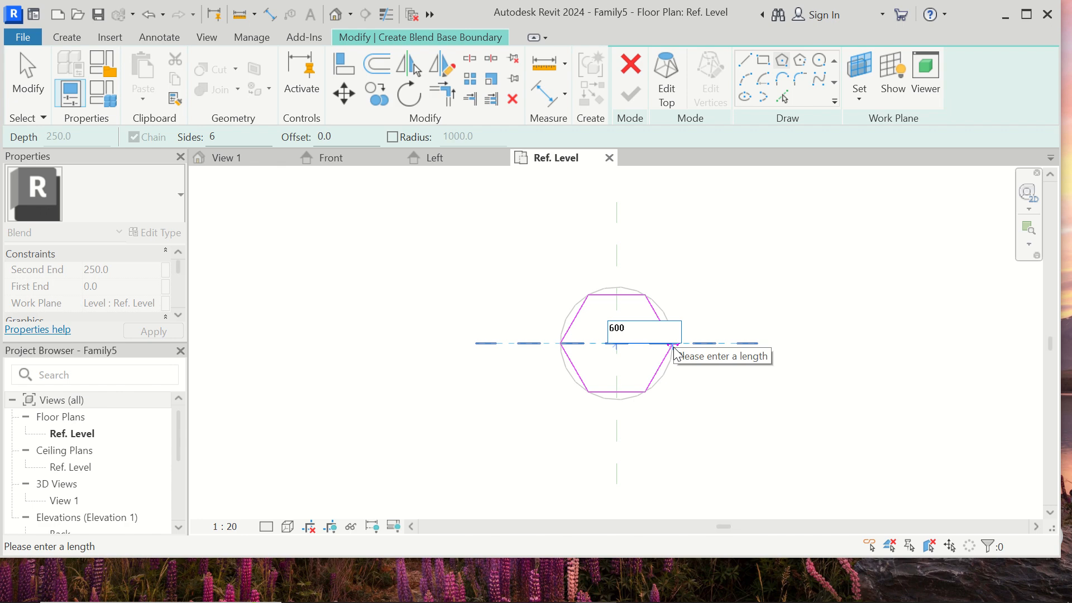
key(Return)
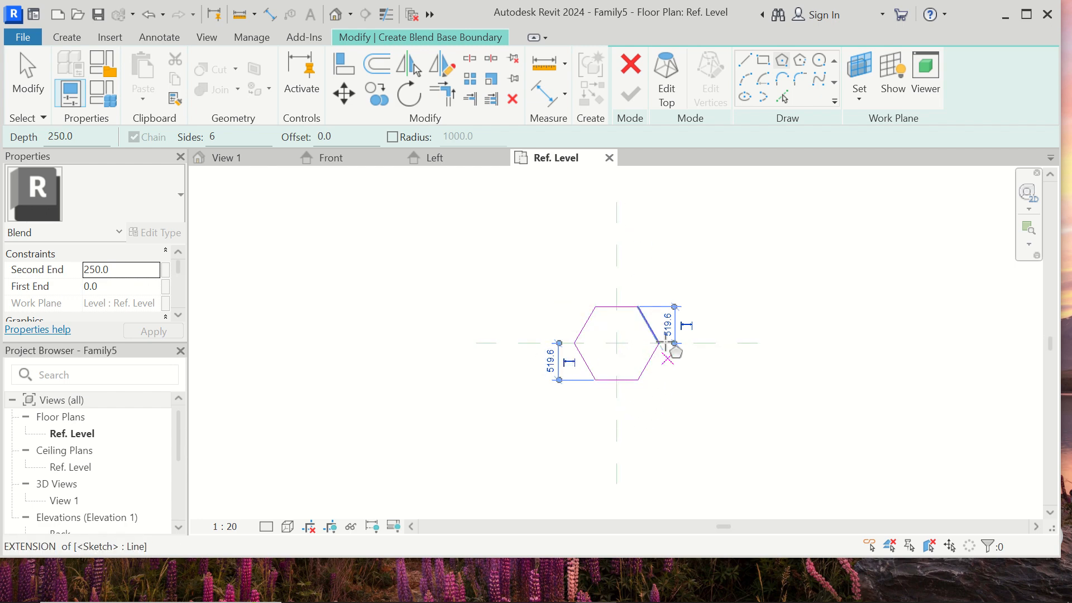
- Sketch the blend's top boundary as a circle with a 320 mm radius, centred on the reference plane intersection
click(670, 89)
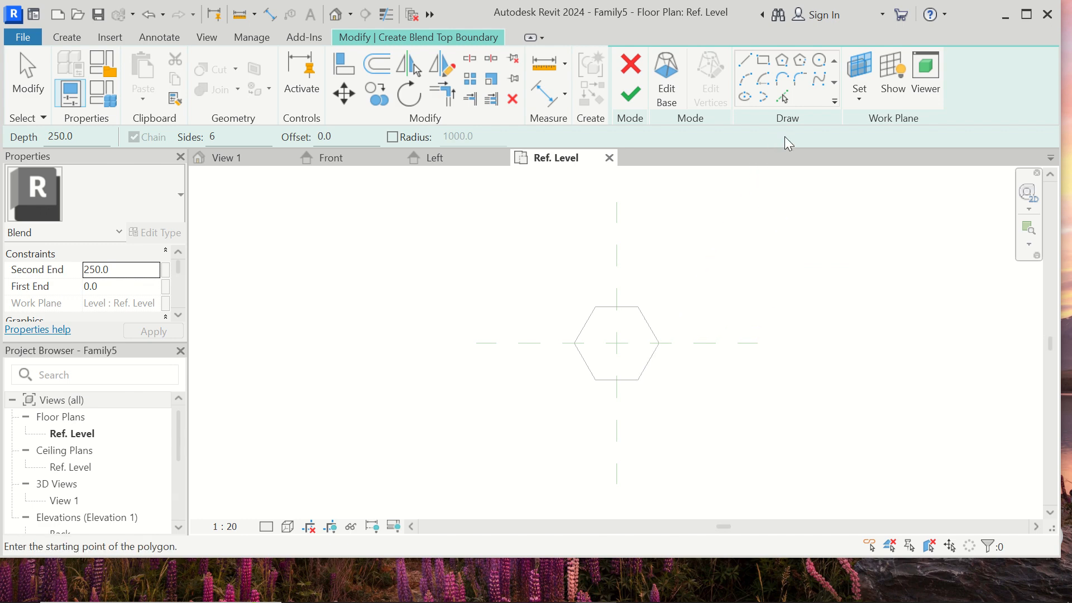
click(819, 60)
click(617, 343)
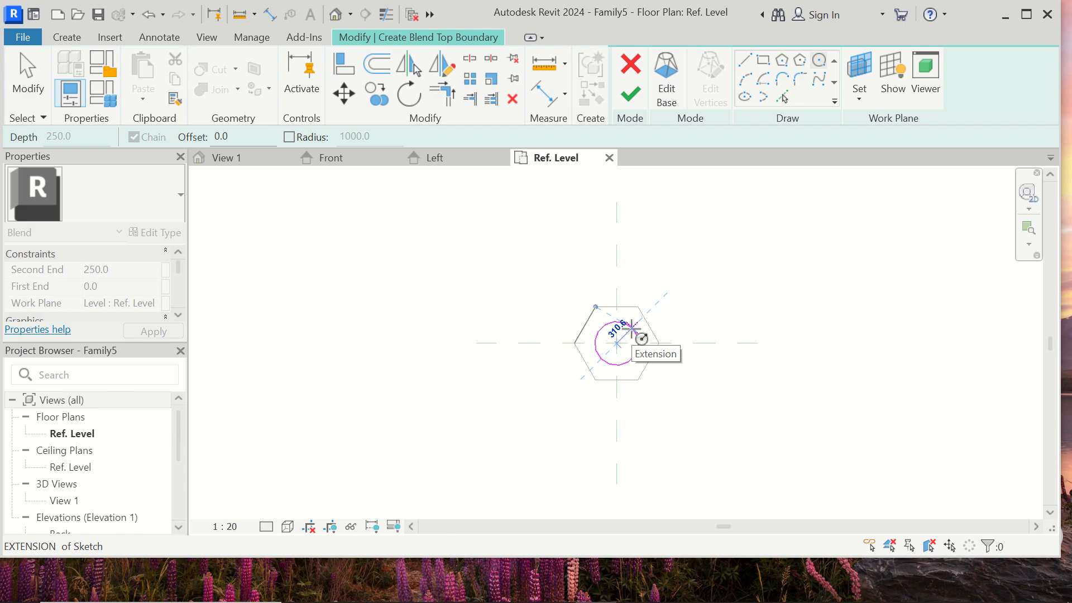
text(320)
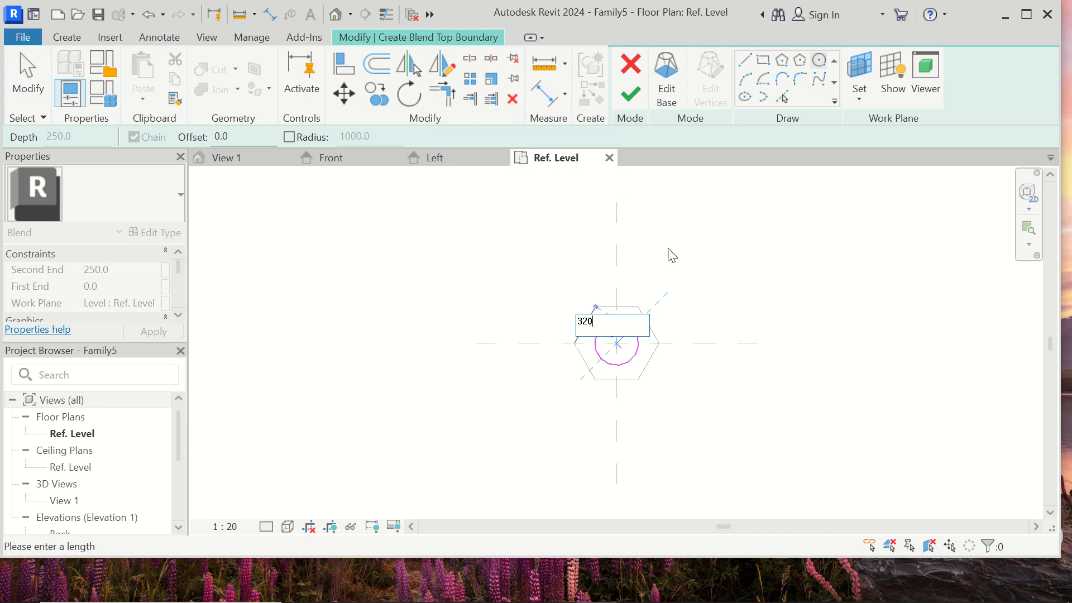
key(Return)
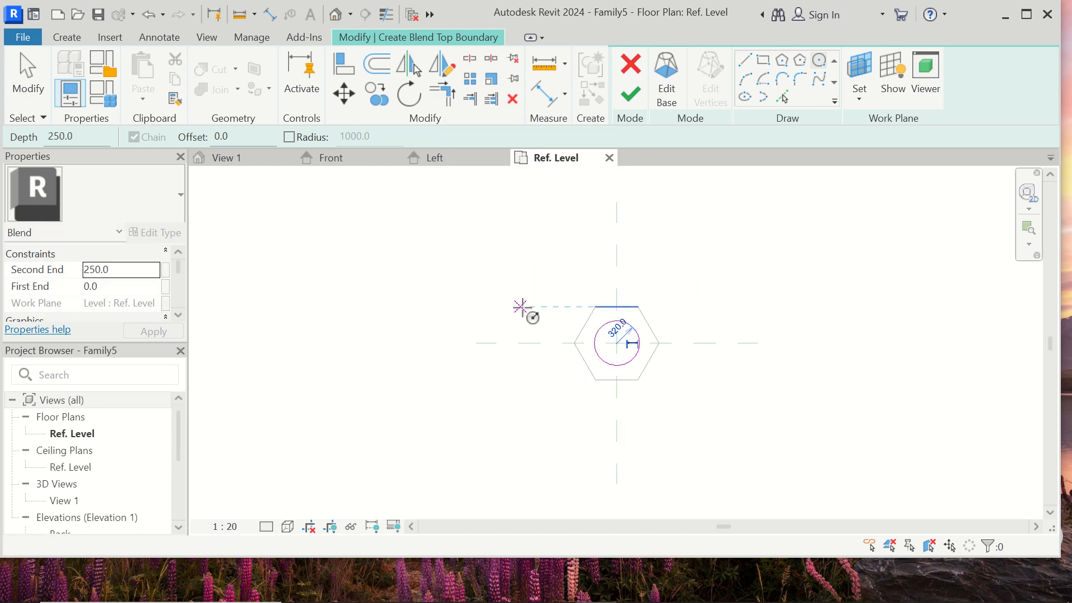
- Set the blend's Second End to 500 mm and finish the hexagon-to-circle form
click(115, 272)
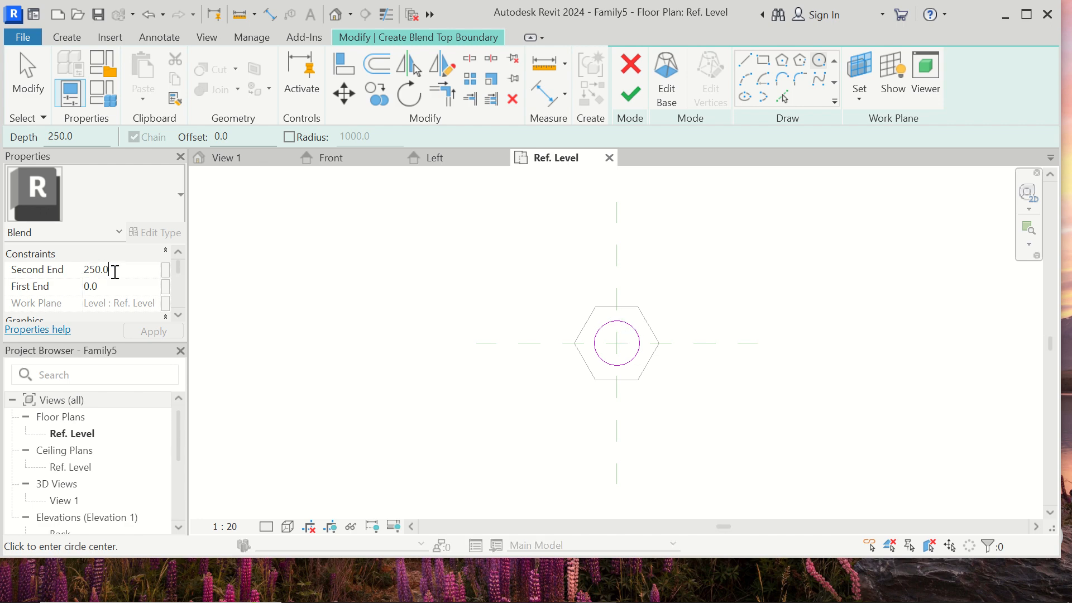
key(BackSpace)
key(BackSpace)
key(BackSpace)
click(639, 93)
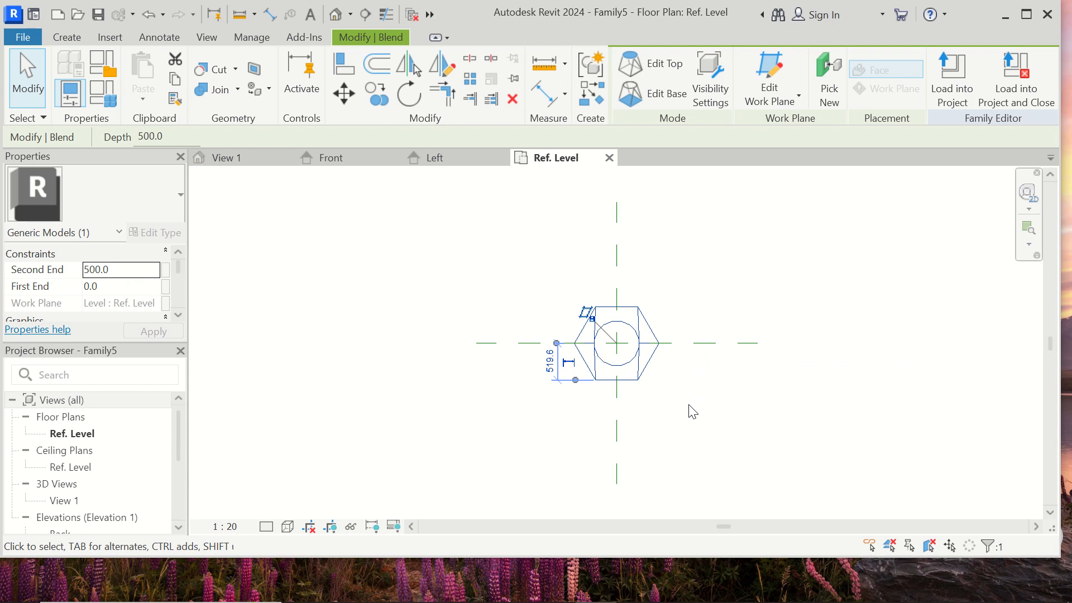
click(703, 290)
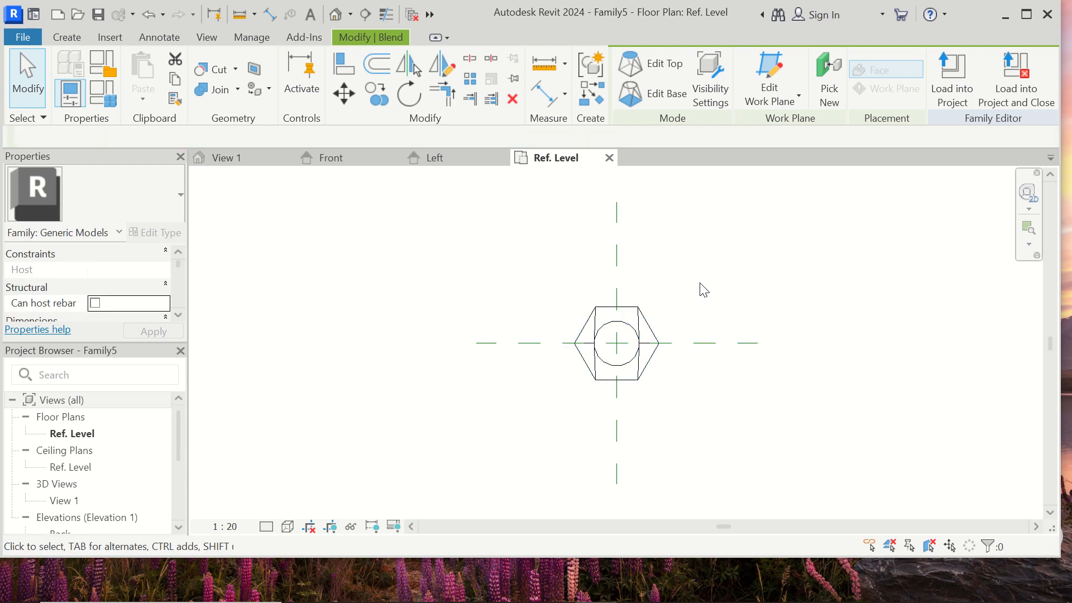
- Examine the hexagon-to-circle blend in the default 3D view from the front, back and underside
click(337, 14)
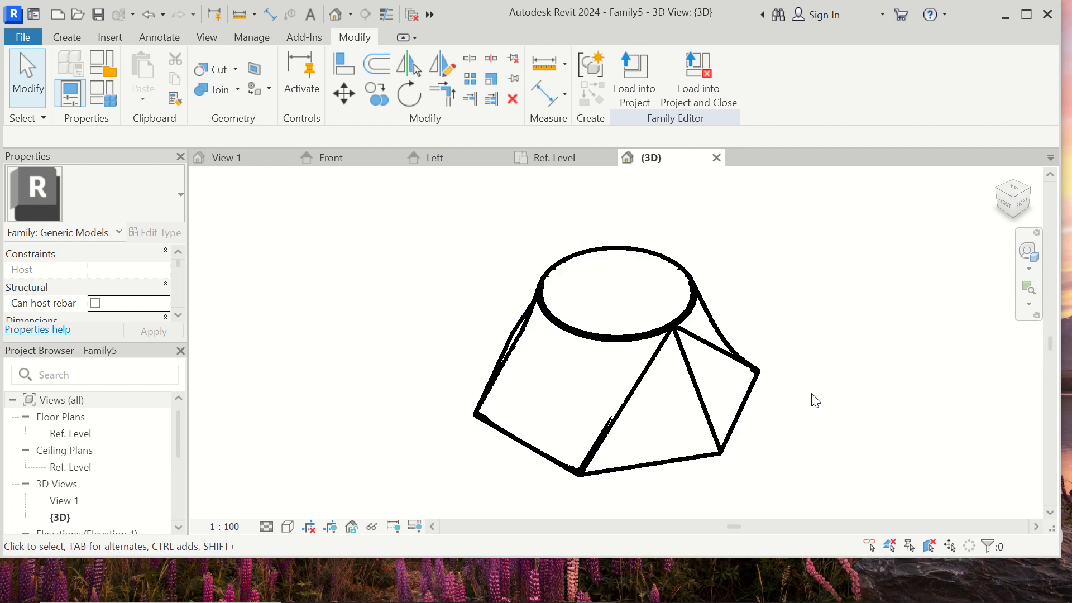
shift+middle_drag(816, 401, 696, 372)
shift+middle_drag(660, 278, 691, 260)
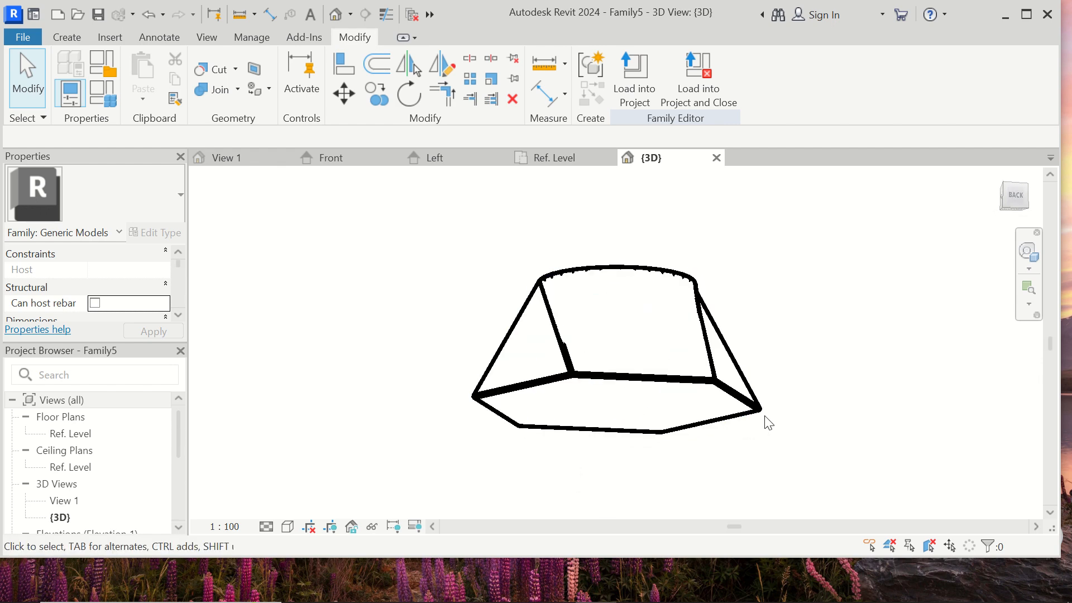
shift+middle_drag(766, 423, 455, 512)
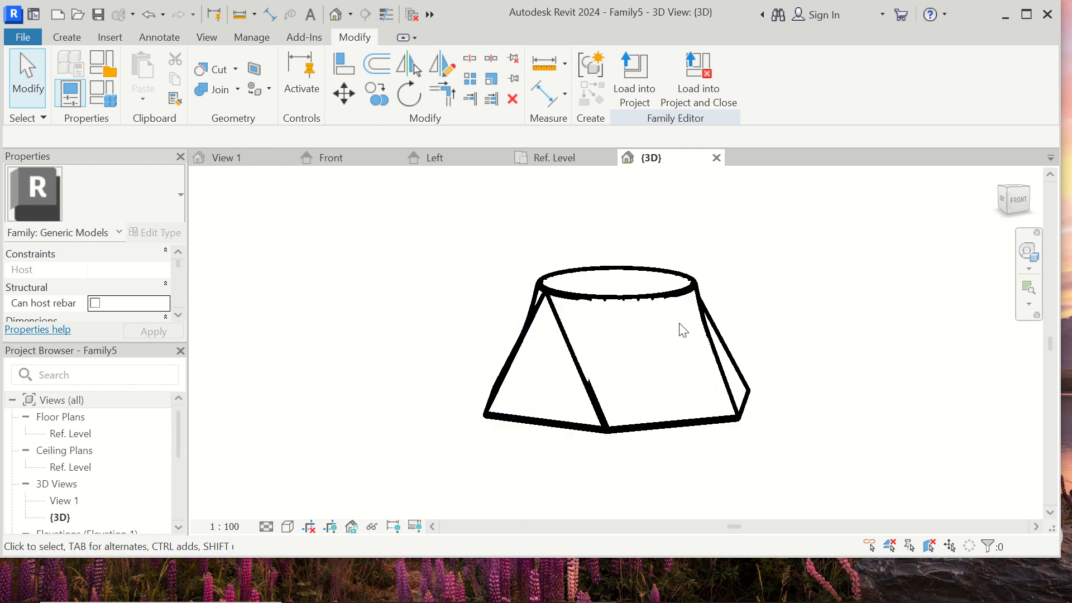
- Close the 3D view to return to the Ref. Level plan and delete the hexagon-to-circle blend
click(718, 159)
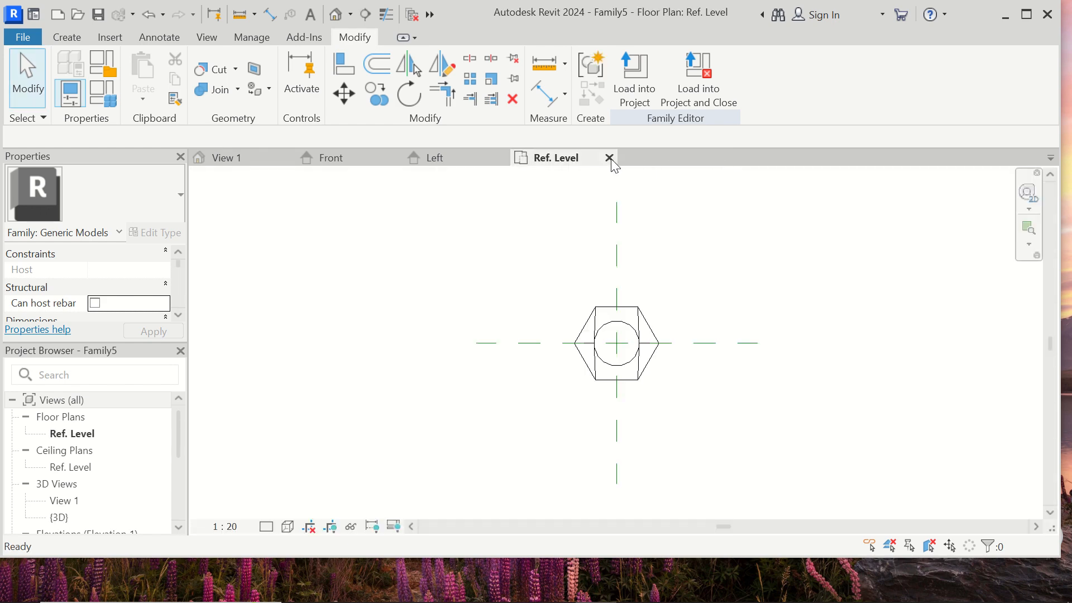
click(657, 343)
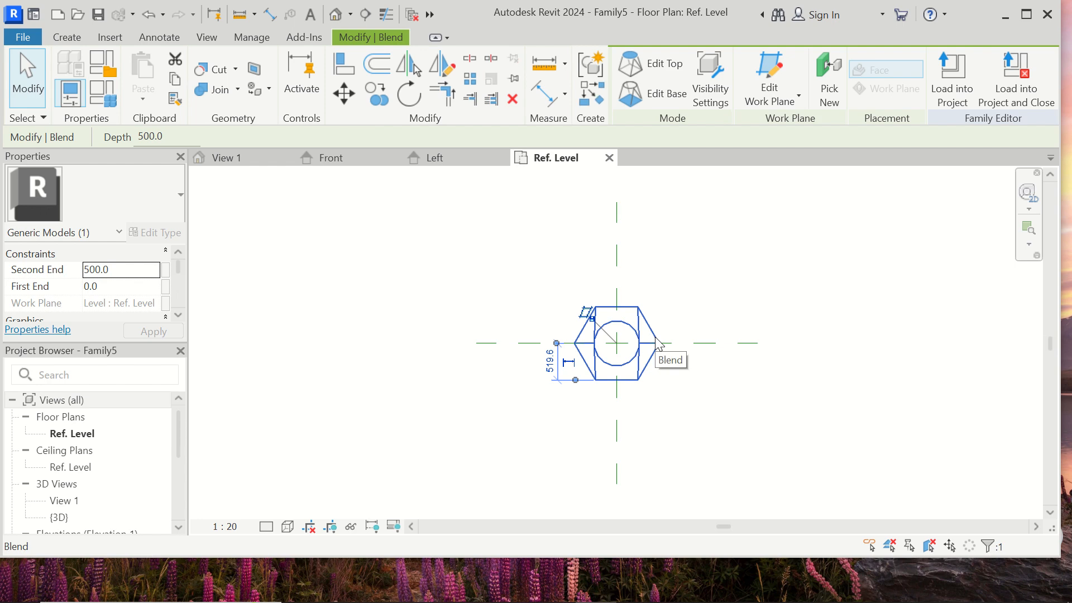
key(Delete)
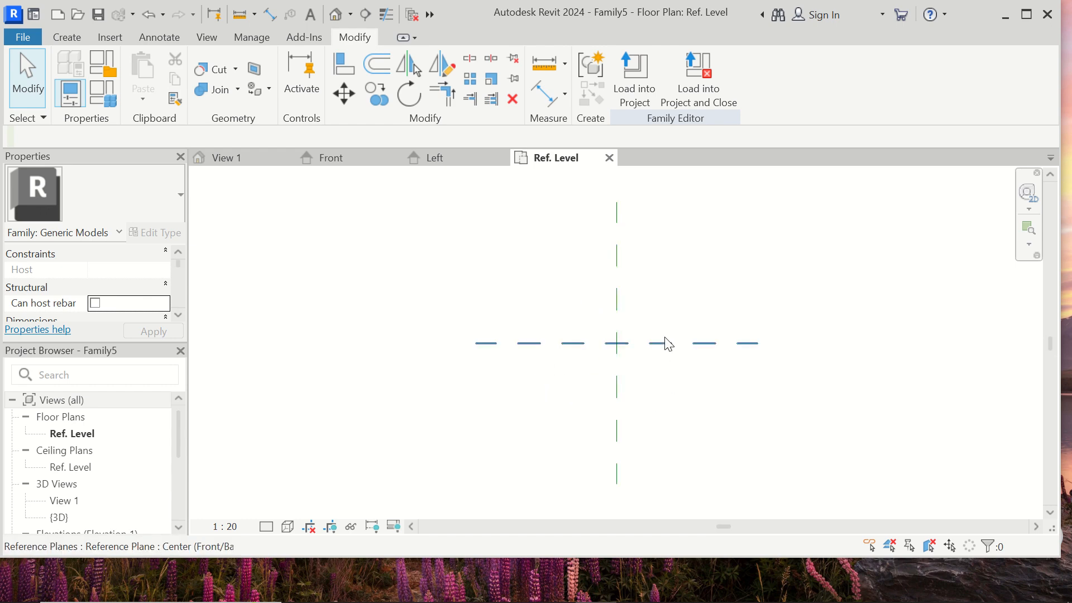
- Start a new Blend and sketch a rectangular base about 1600 by 1500 mm around the reference plane intersection
click(77, 35)
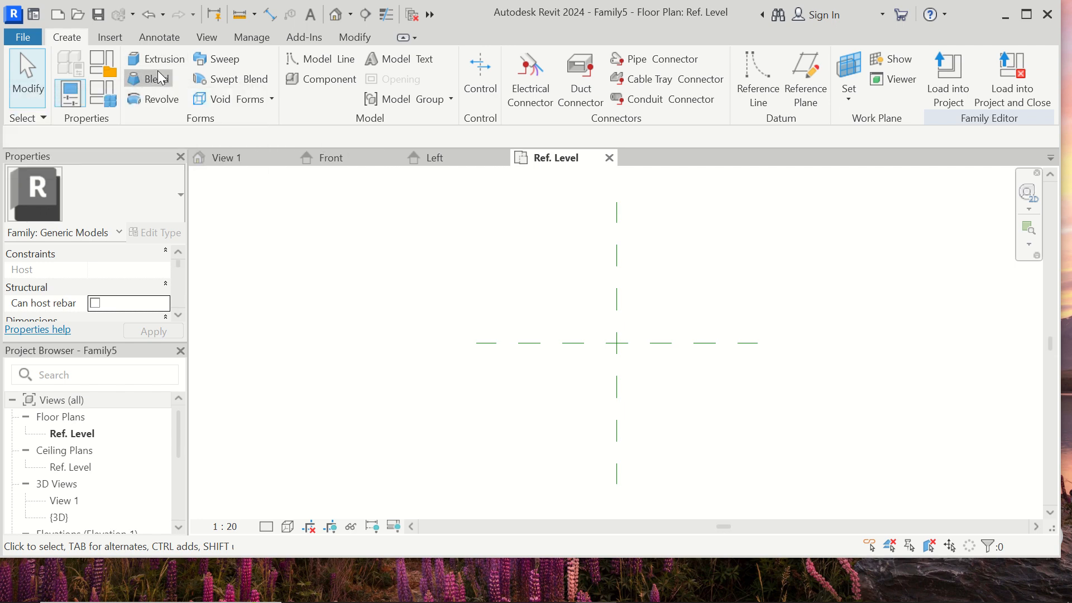
click(148, 79)
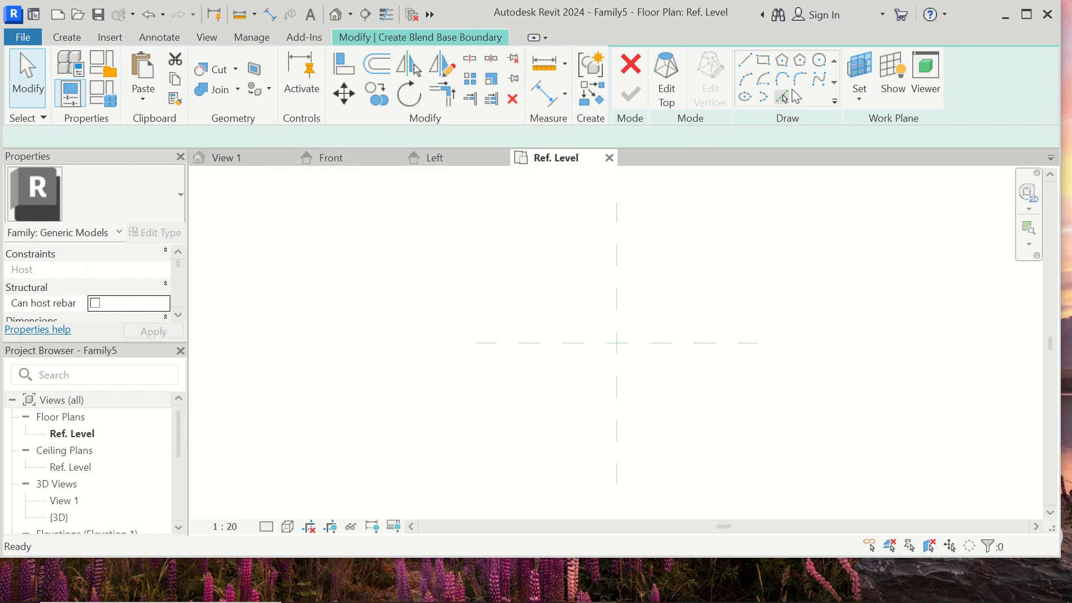
click(764, 60)
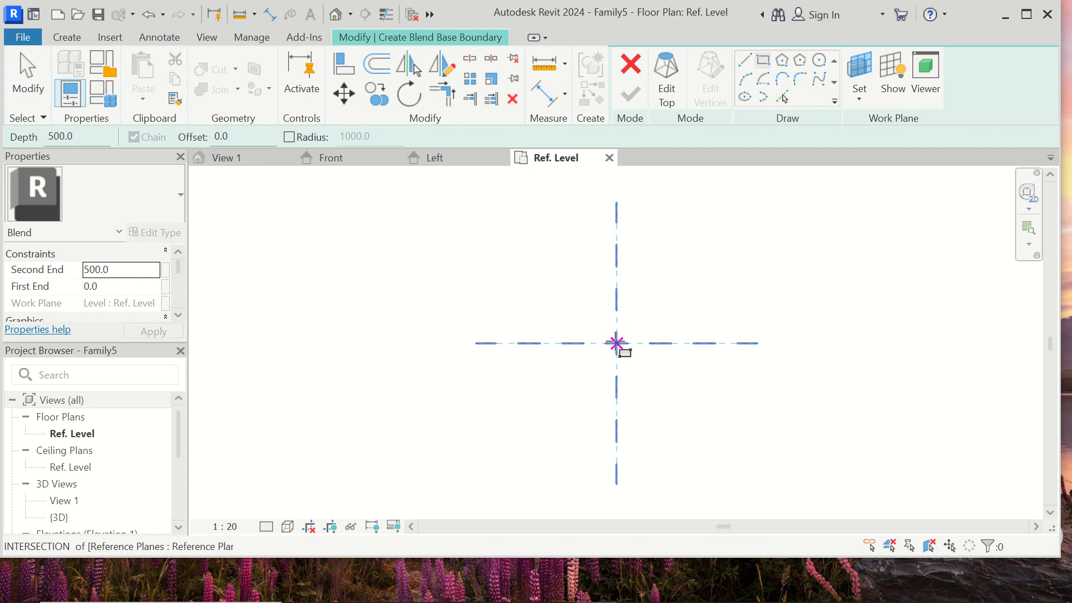
click(565, 291)
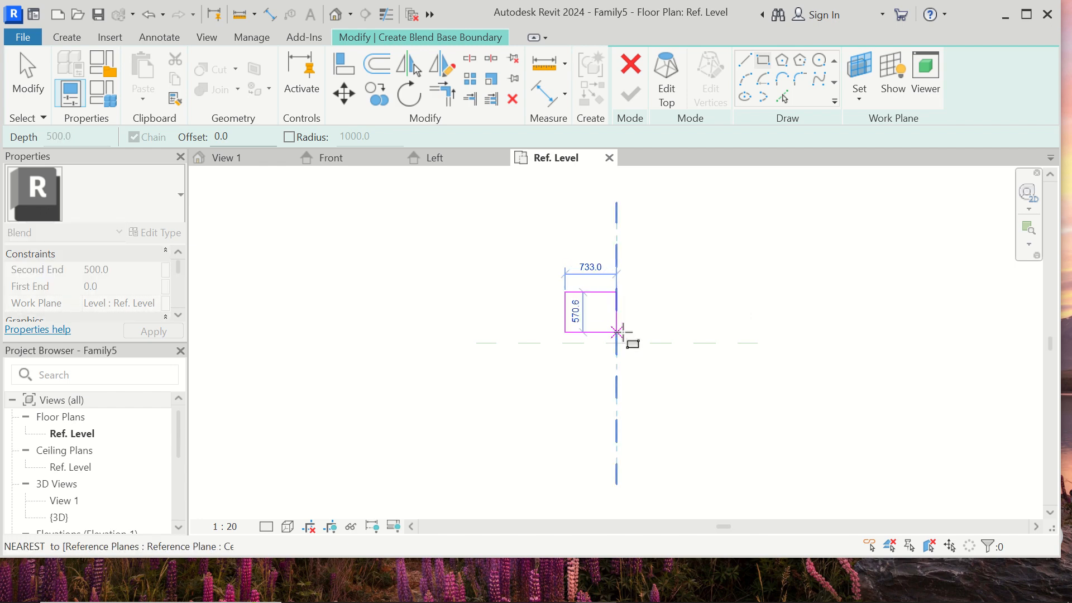
click(677, 398)
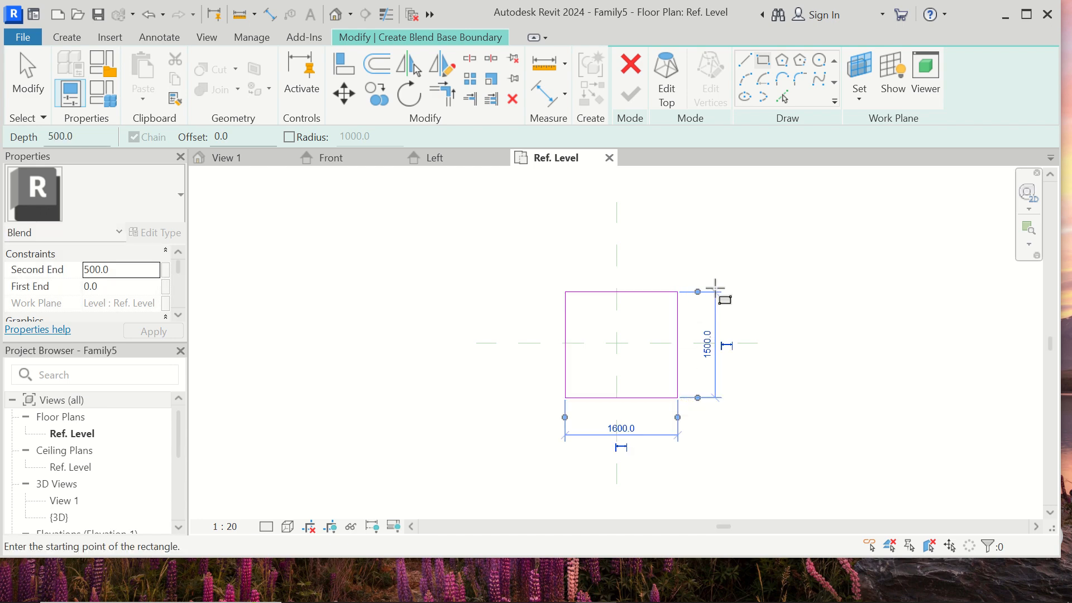
- Set both the height and the width of the rectangular base sketch to 350 mm
click(708, 352)
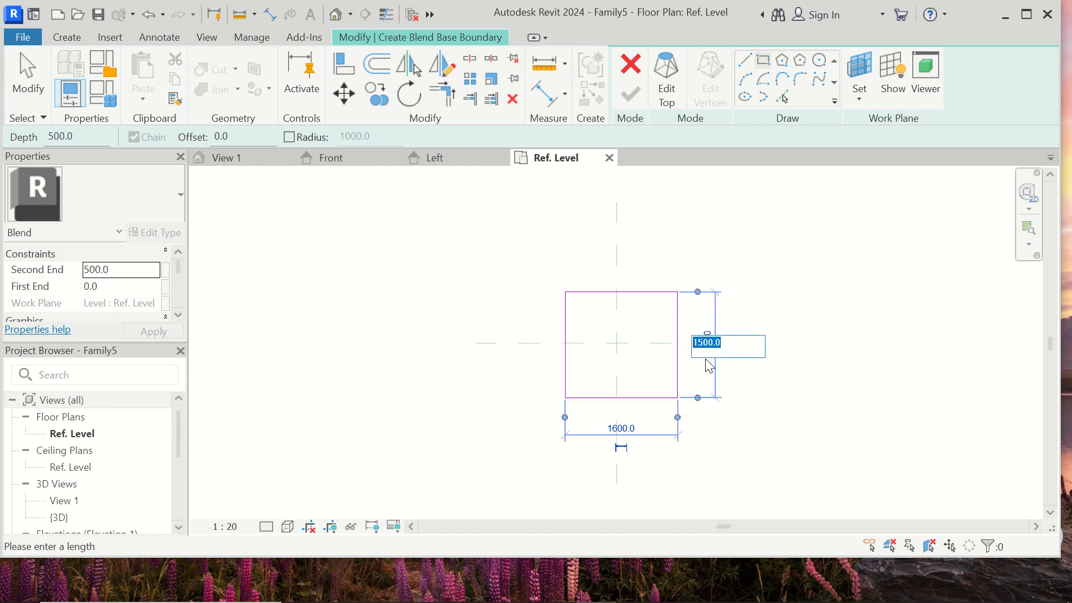
text(350)
key(Return)
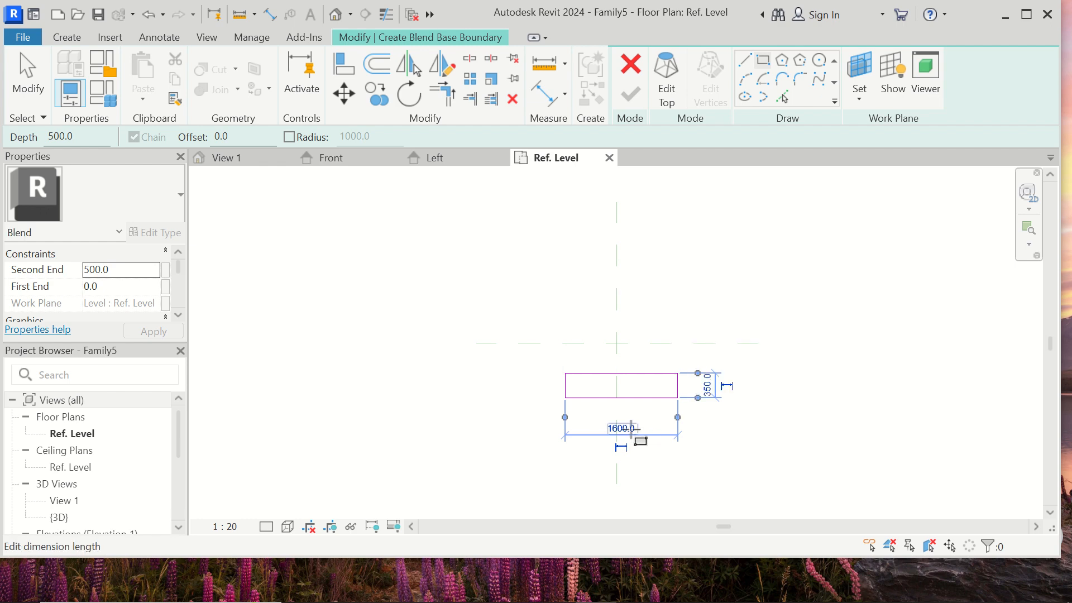
click(621, 428)
text(350)
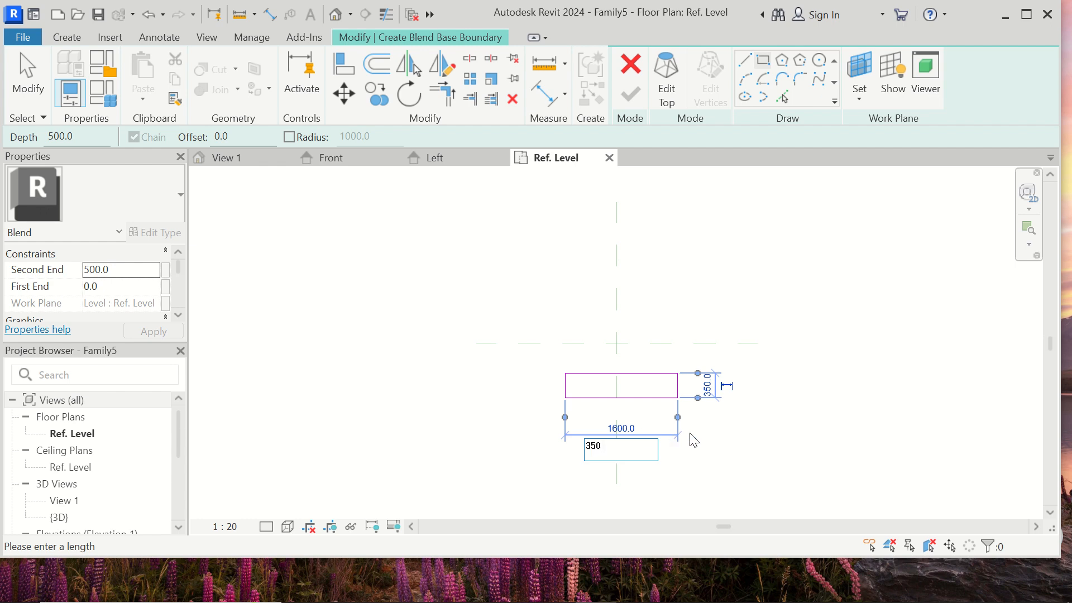
key(Return)
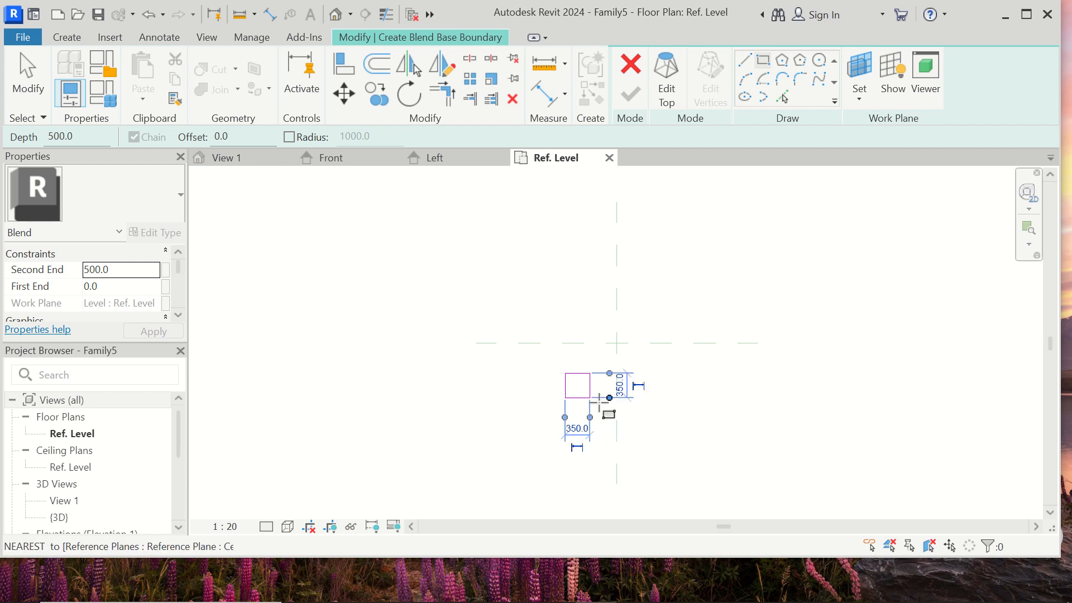
- Move the 350 mm square base sketch onto the reference plane intersection and switch to editing the blend's top boundary
scroll(565, 386, up, 5)
scroll(565, 385, up, 1)
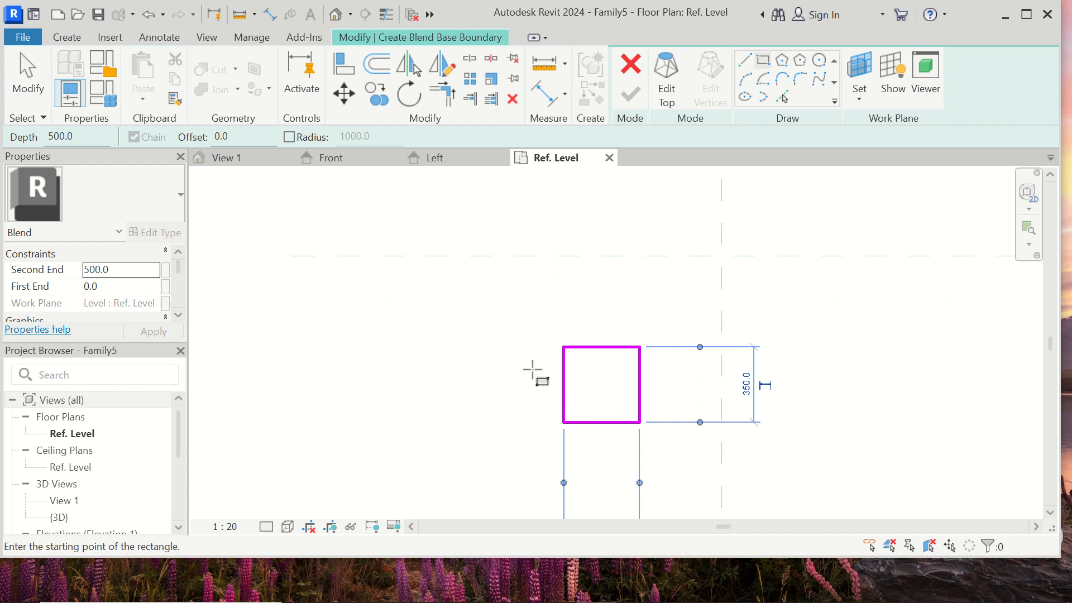
key(Escape)
key(Escape)
click(616, 347)
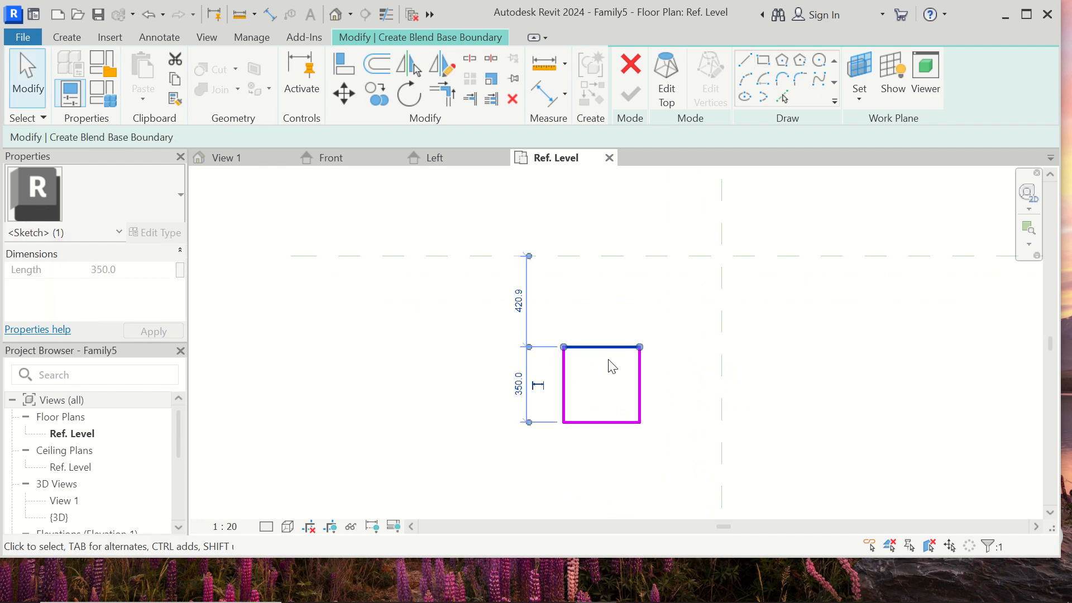
click(614, 360)
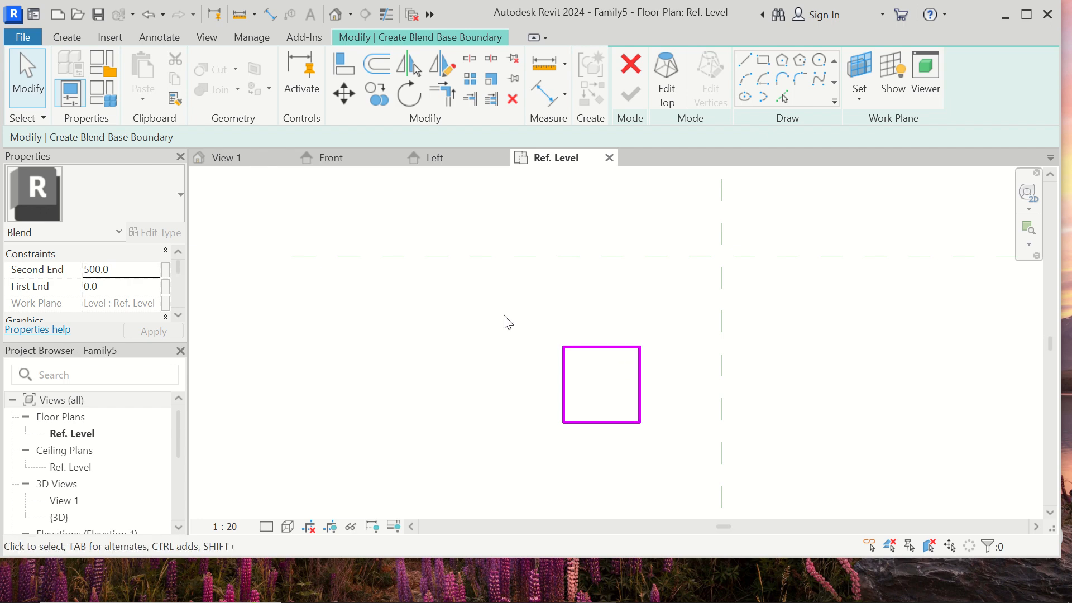
drag(504, 314, 690, 477)
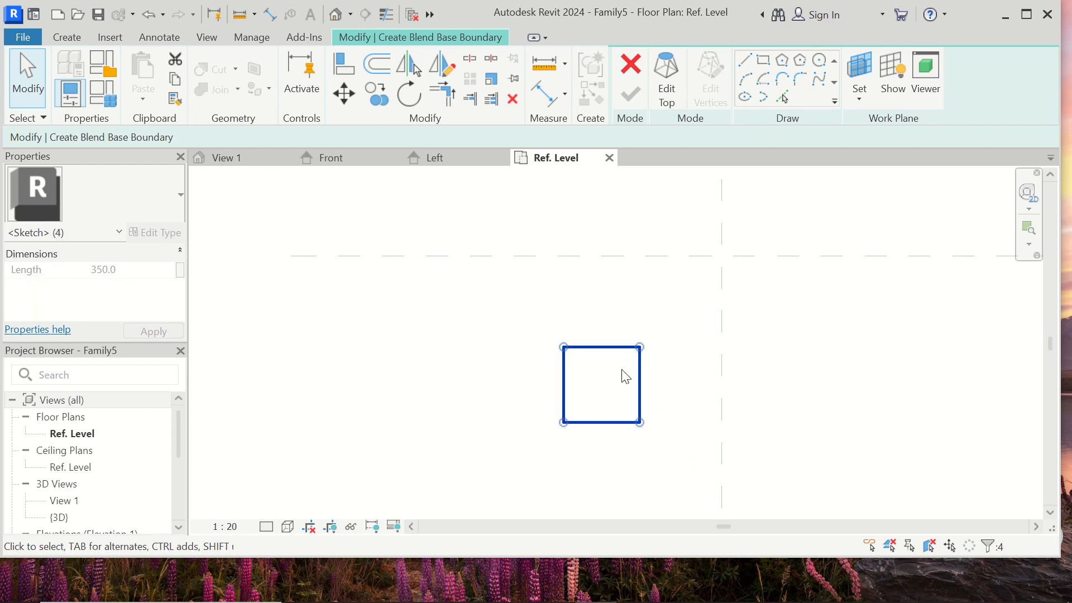
drag(639, 376, 751, 247)
click(804, 282)
scroll(810, 232, up, 1)
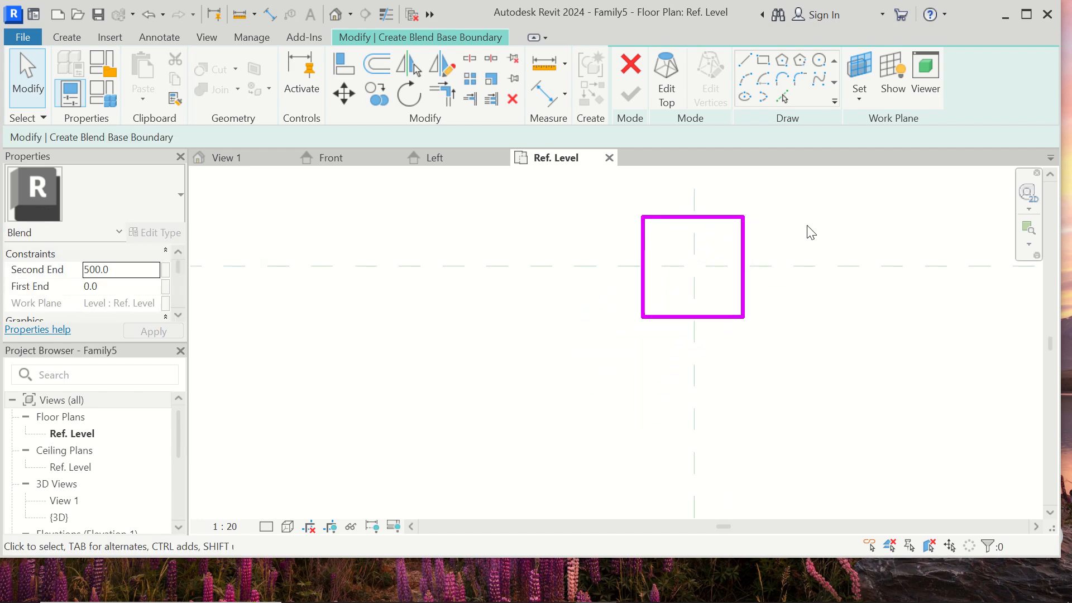
scroll(811, 232, up, 1)
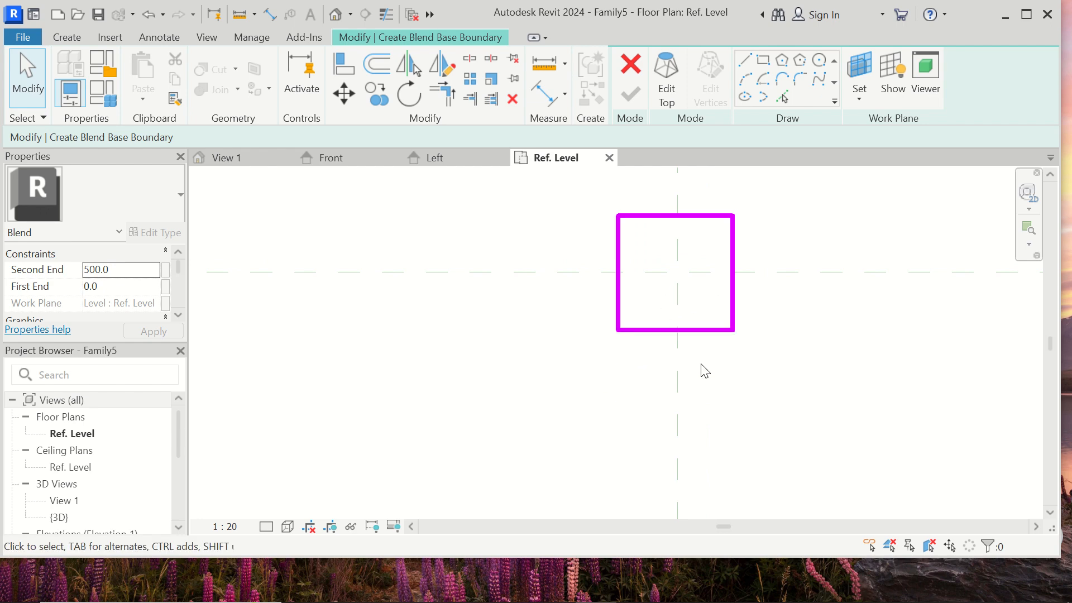
click(671, 93)
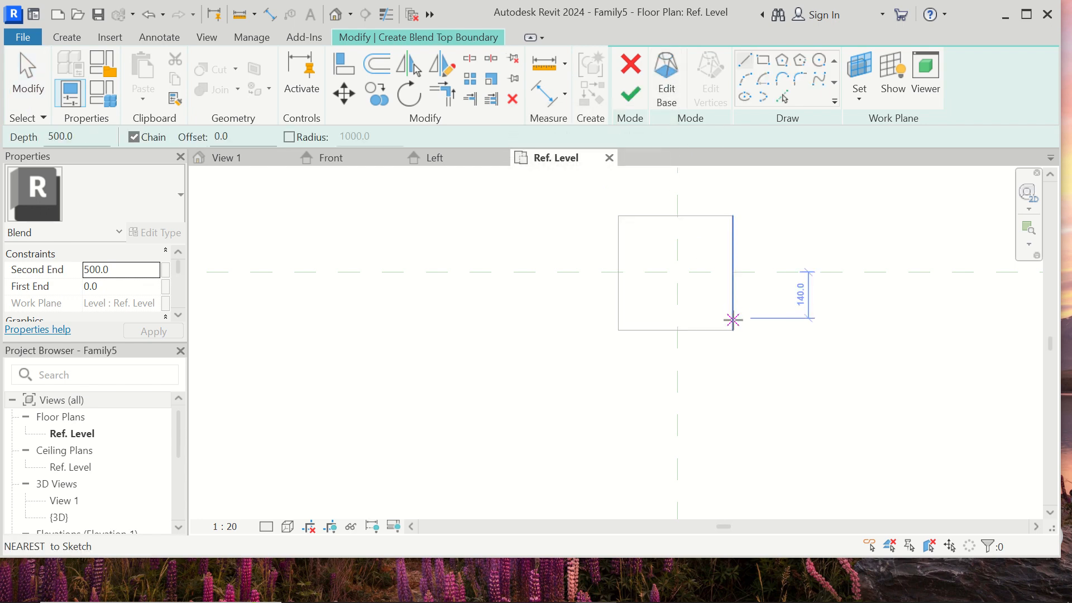
- Try to return to the blend's base boundary before drawing any top sketch
key(Escape)
key(Escape)
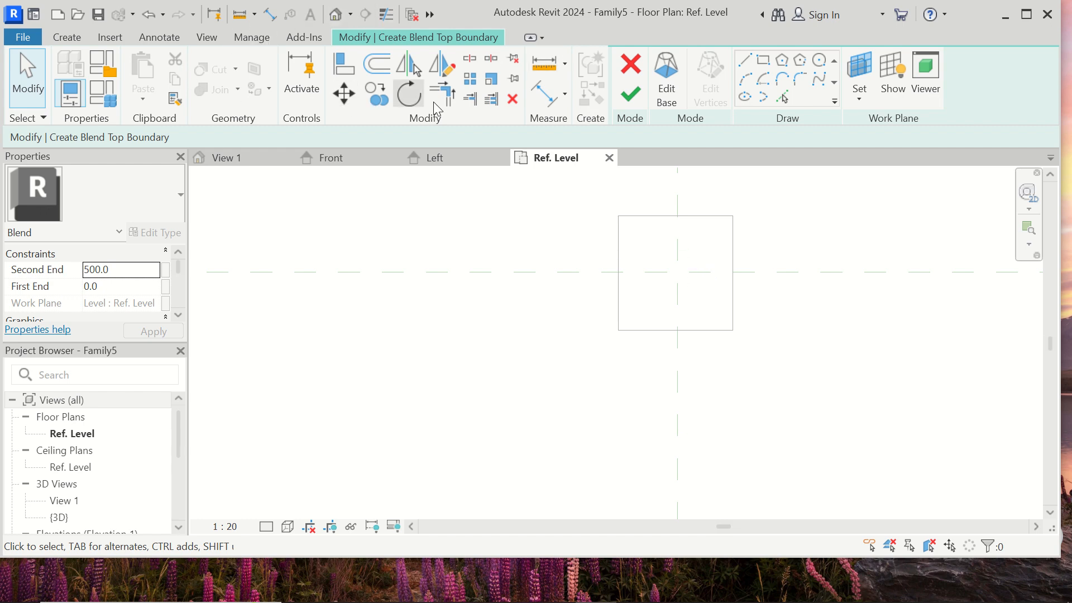
click(668, 64)
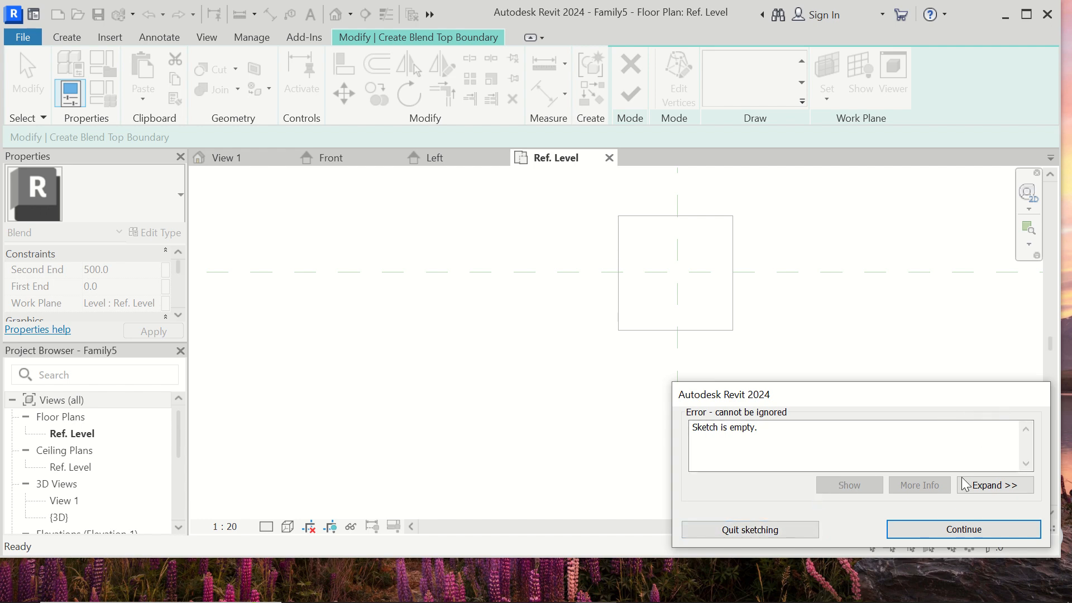
click(949, 528)
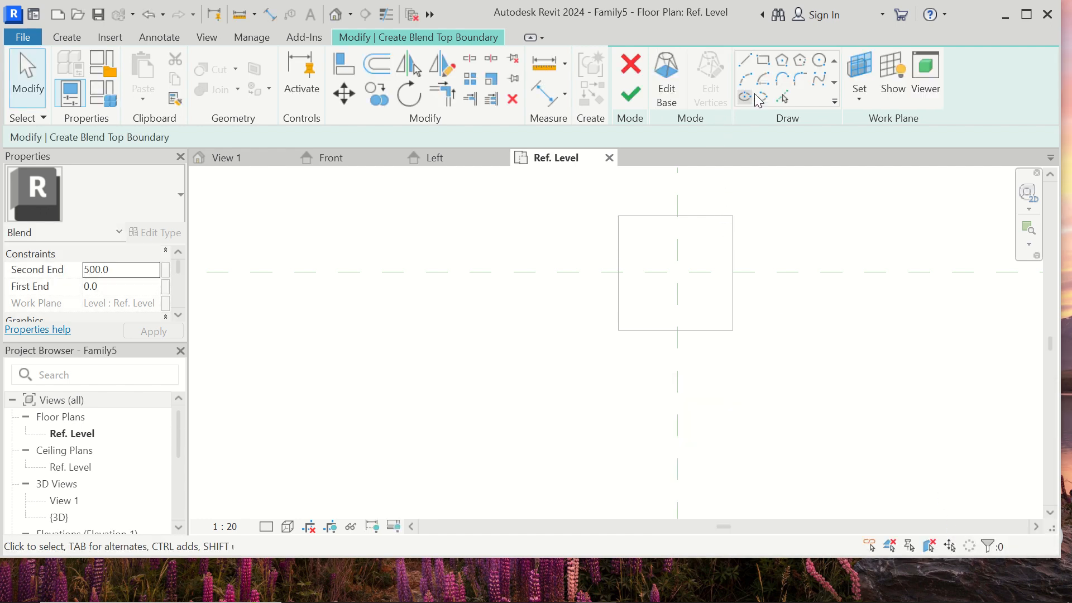
- Sketch a top circle of 150 mm radius centred on the reference plane intersection and finish the blend
click(819, 60)
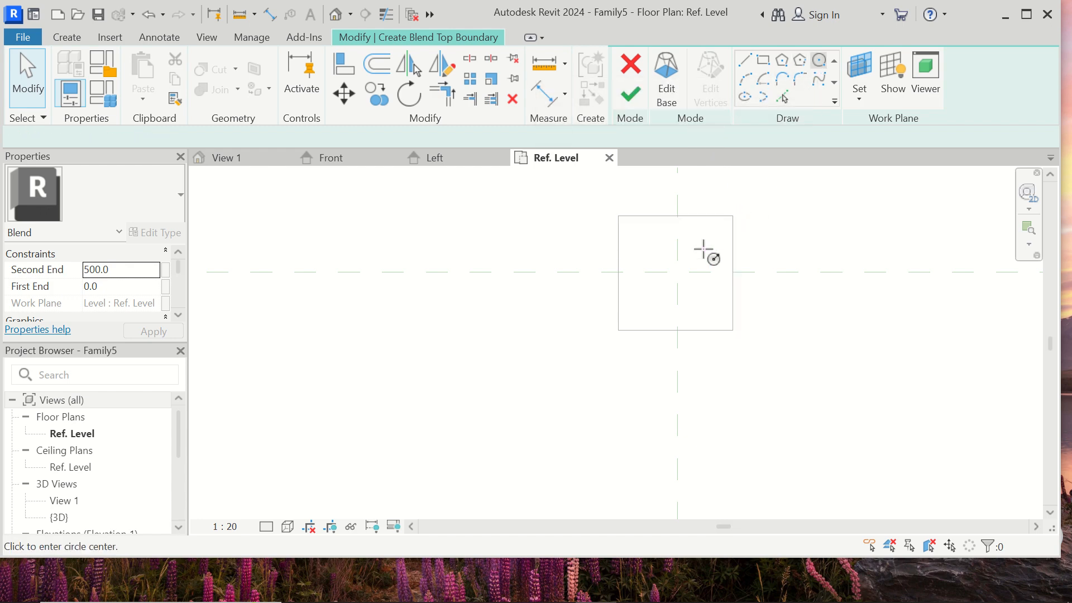
click(678, 272)
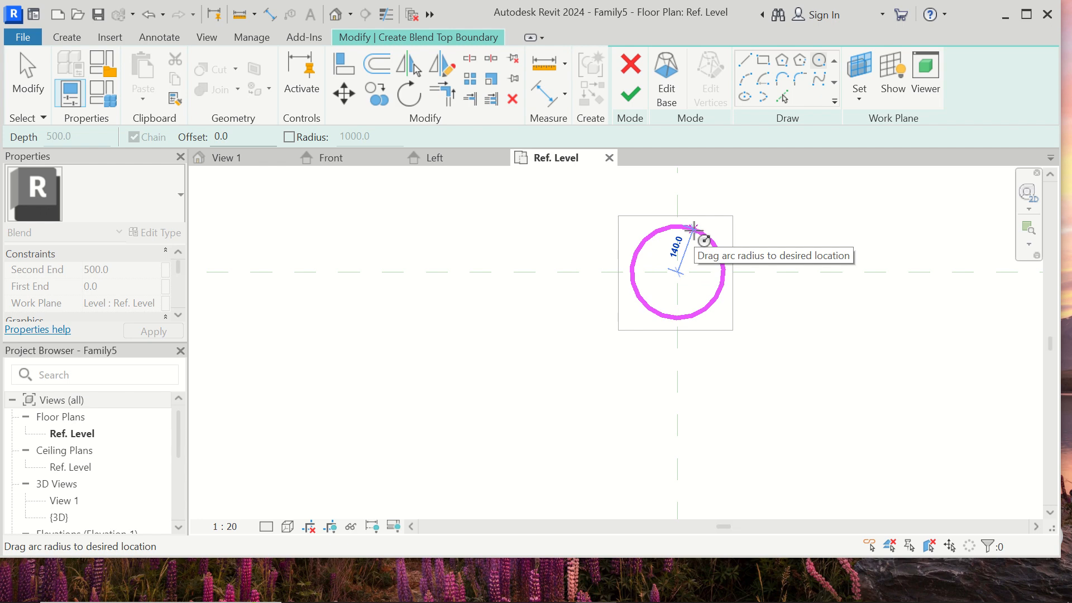
text(3)
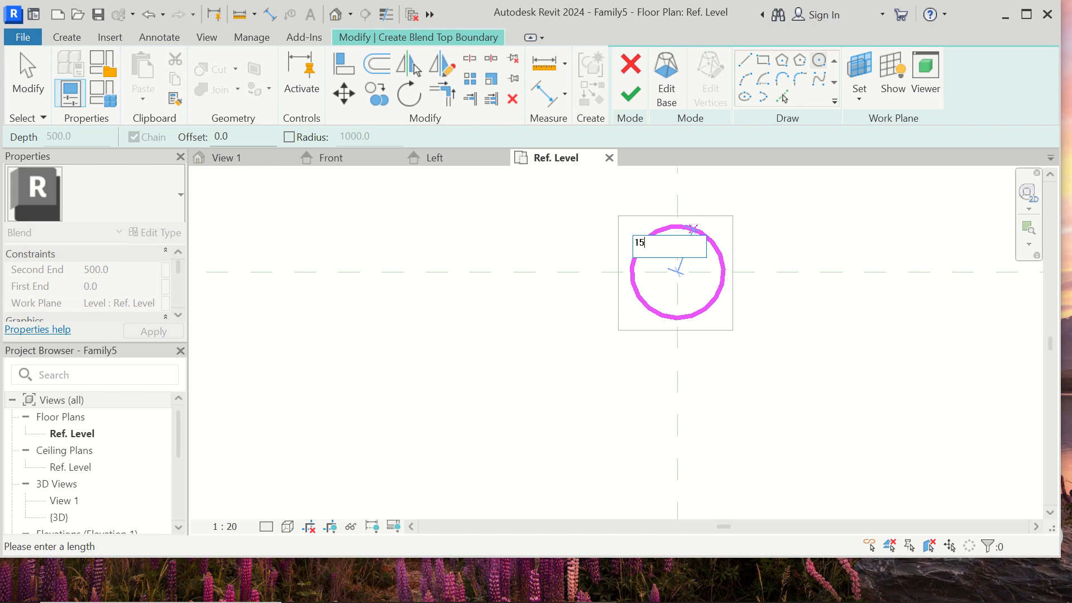
key(Return)
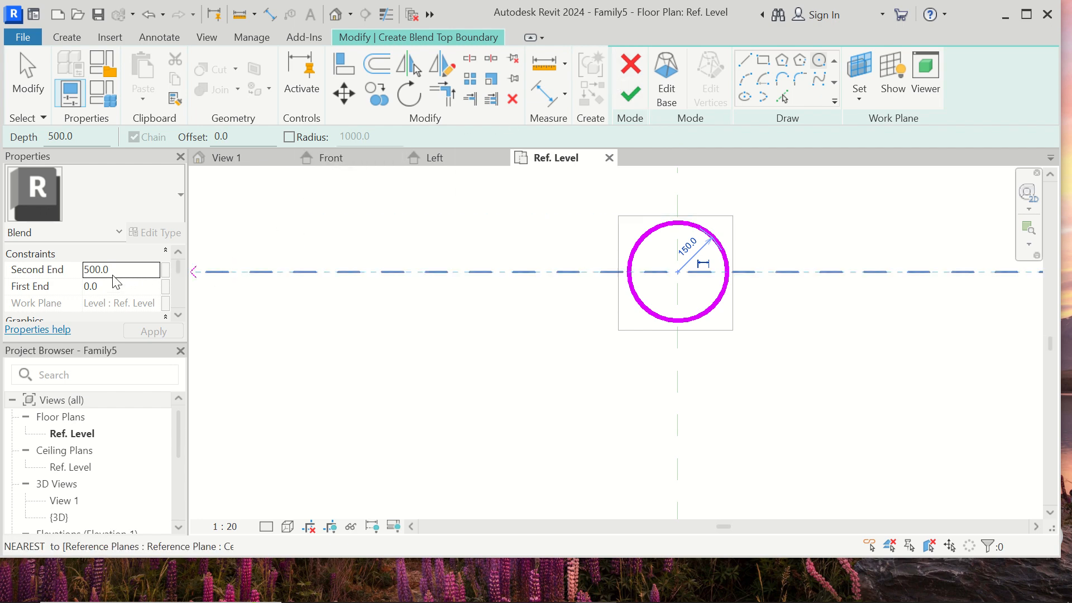
click(631, 96)
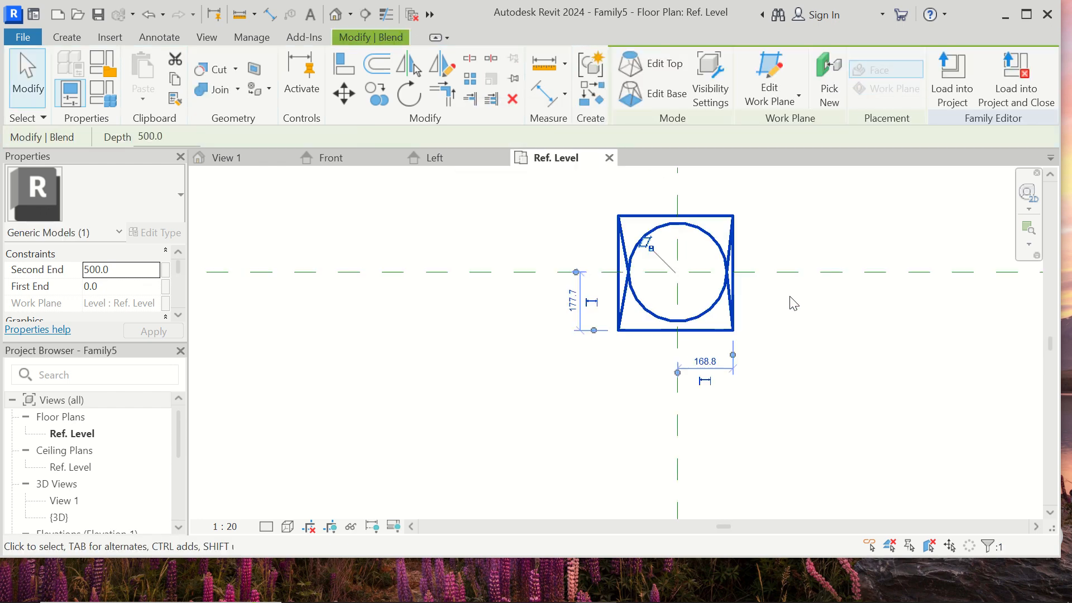
click(830, 334)
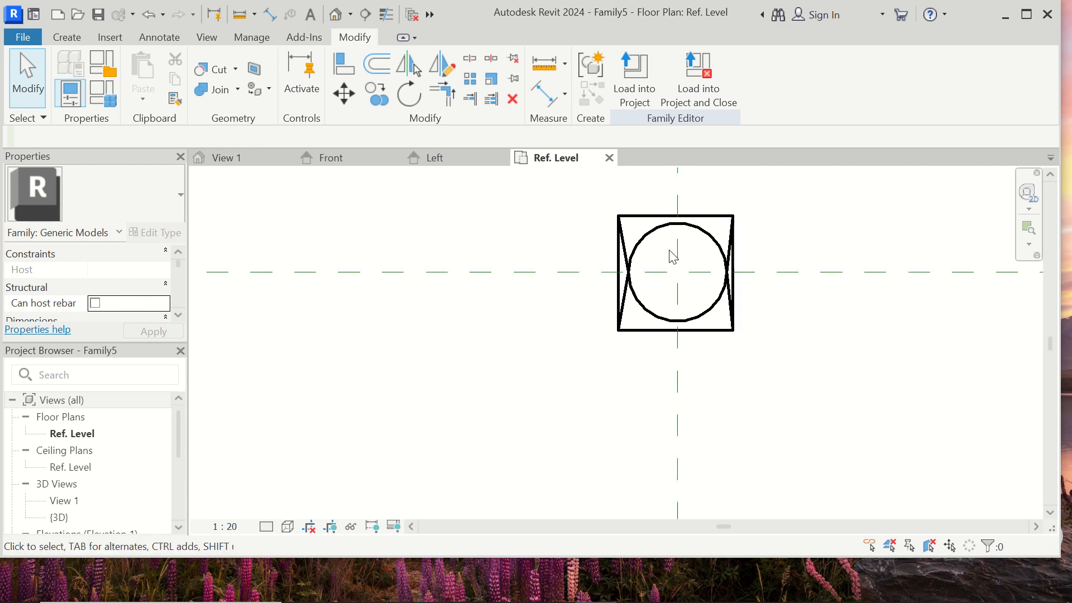
- Select the square-to-circle blend and review its Solid/Void options, keeping it Solid
scroll(675, 235, up, 2)
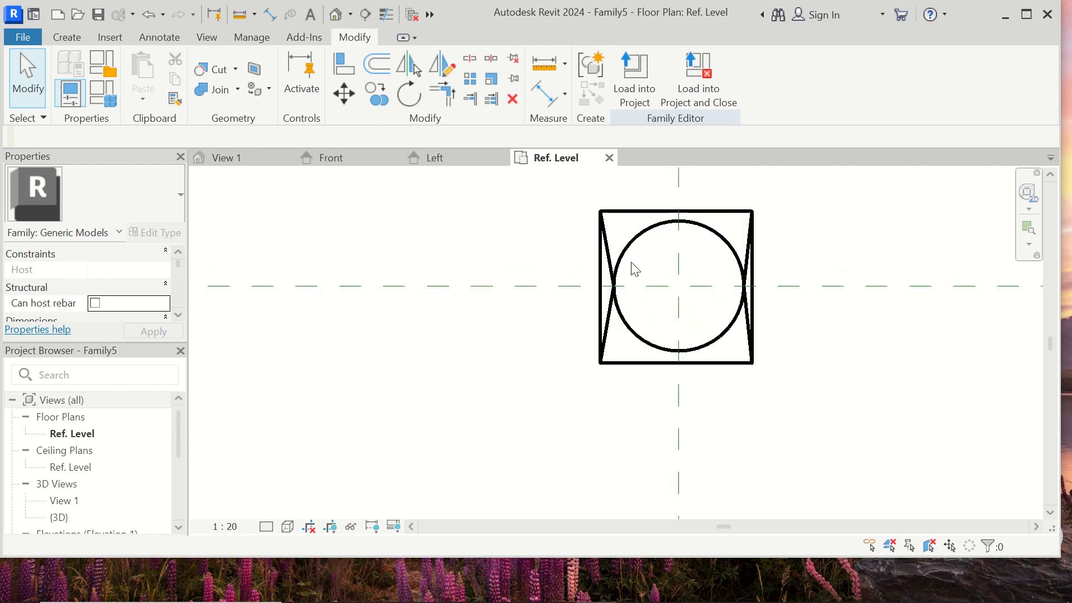
click(642, 233)
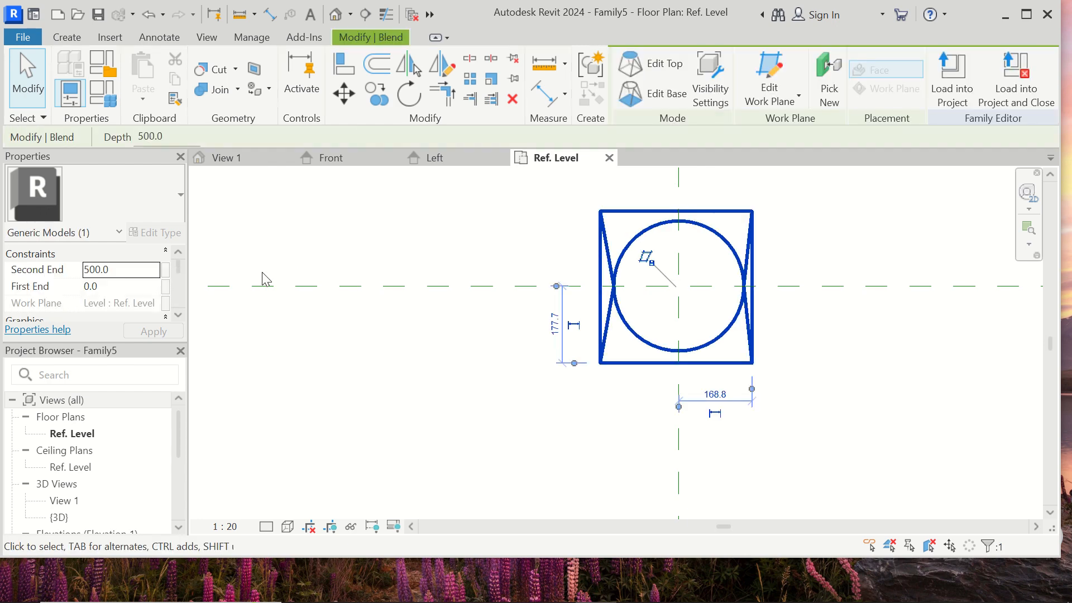
scroll(149, 301, down, 6)
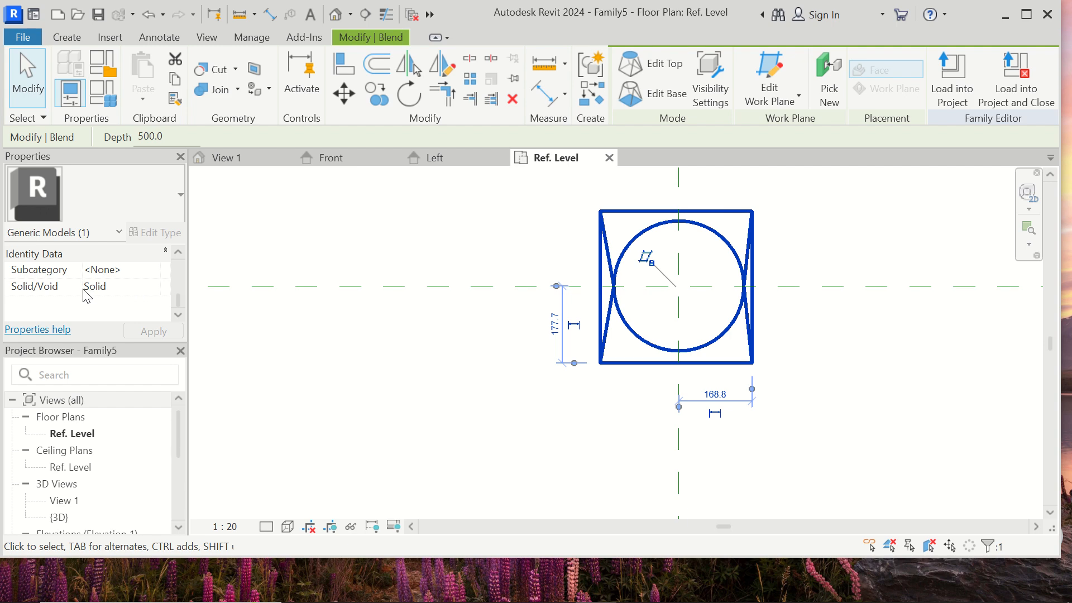
click(134, 287)
click(156, 290)
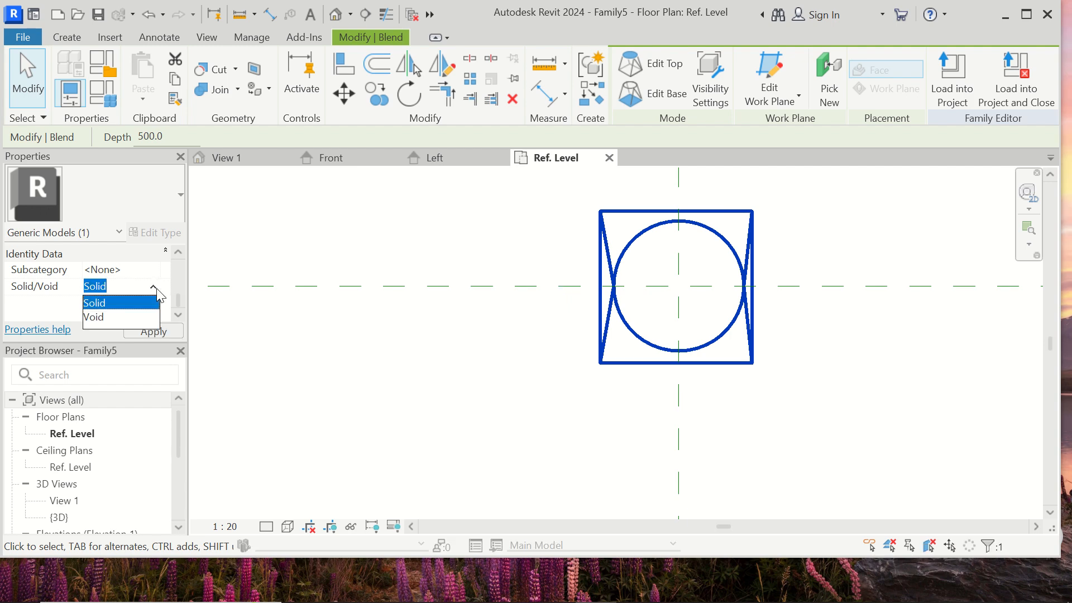
click(157, 289)
click(124, 305)
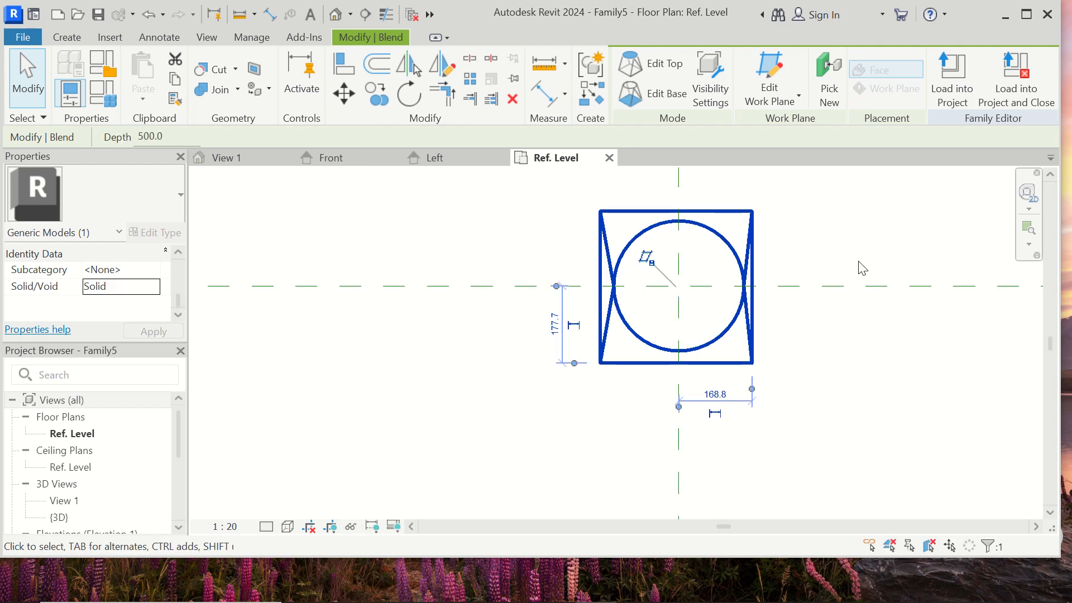
scroll(857, 268, up, 1)
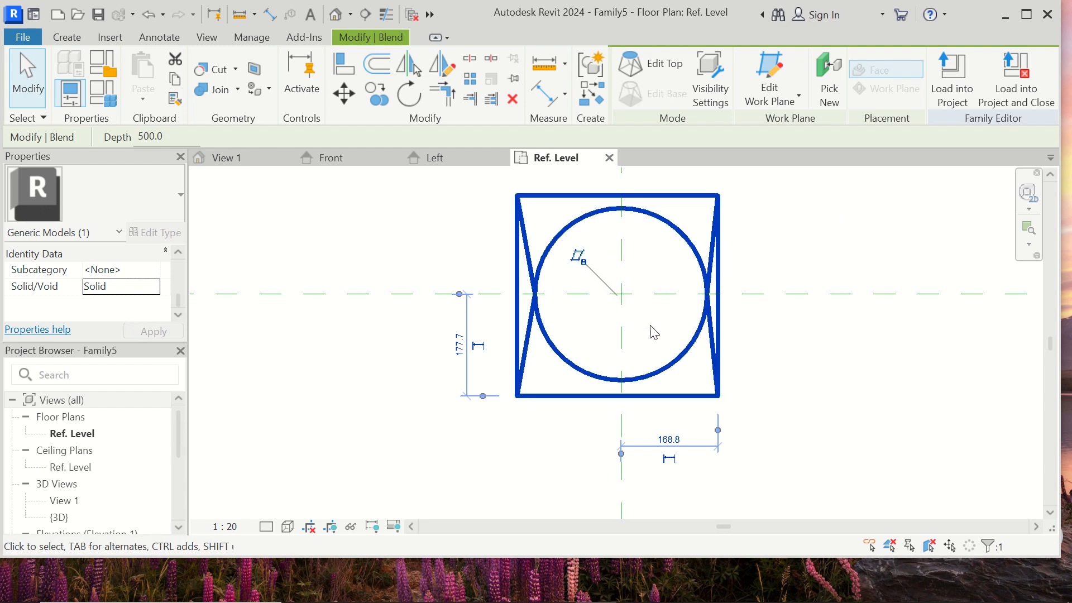
click(815, 271)
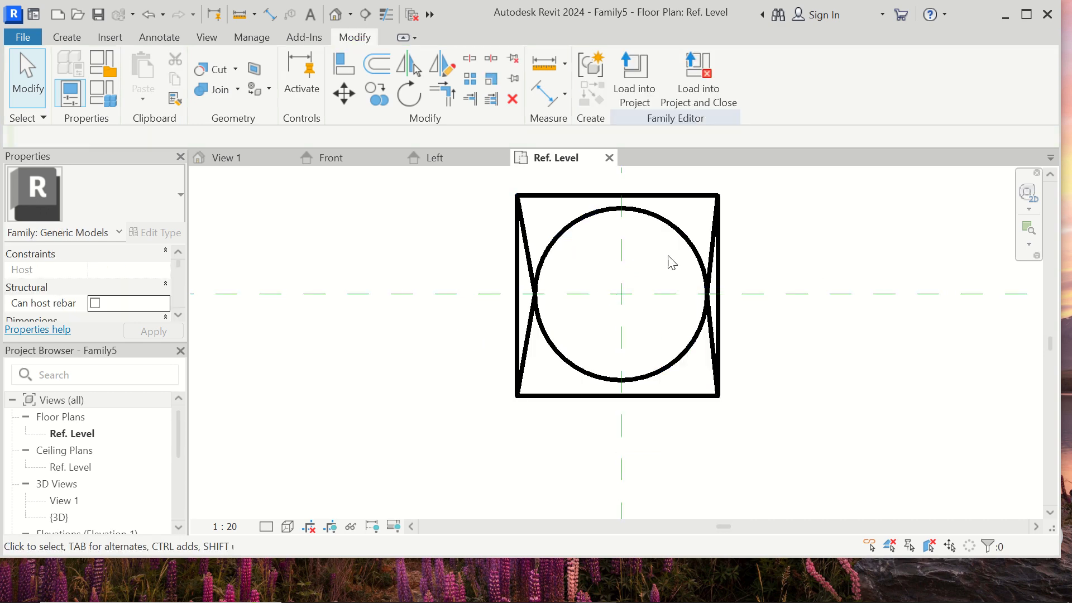
- Start a new Blend and sketch a square base about 320 mm on each side just inside the existing square
click(77, 37)
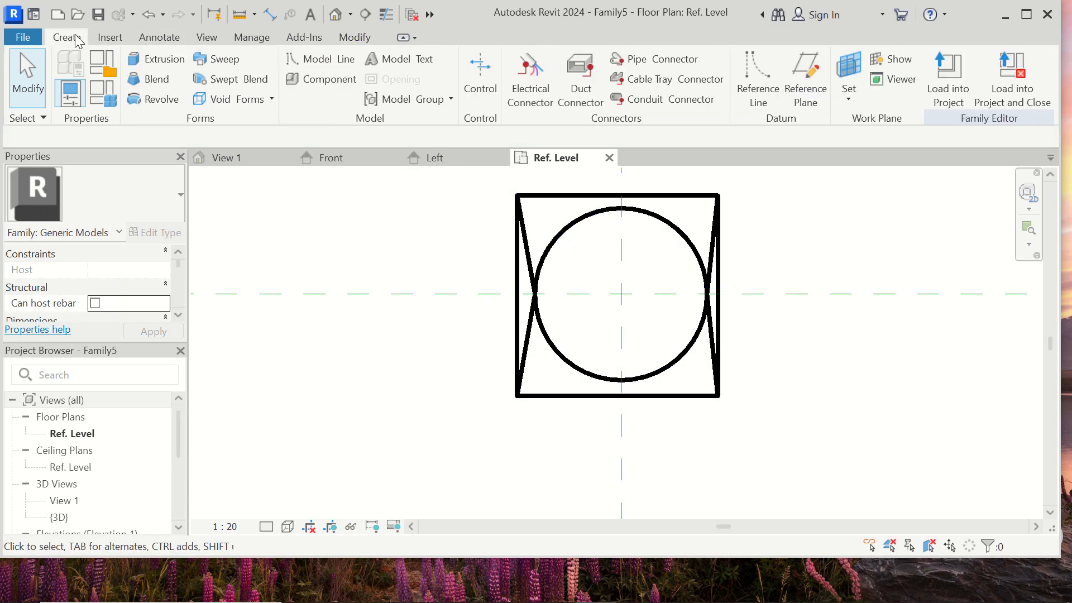
click(148, 78)
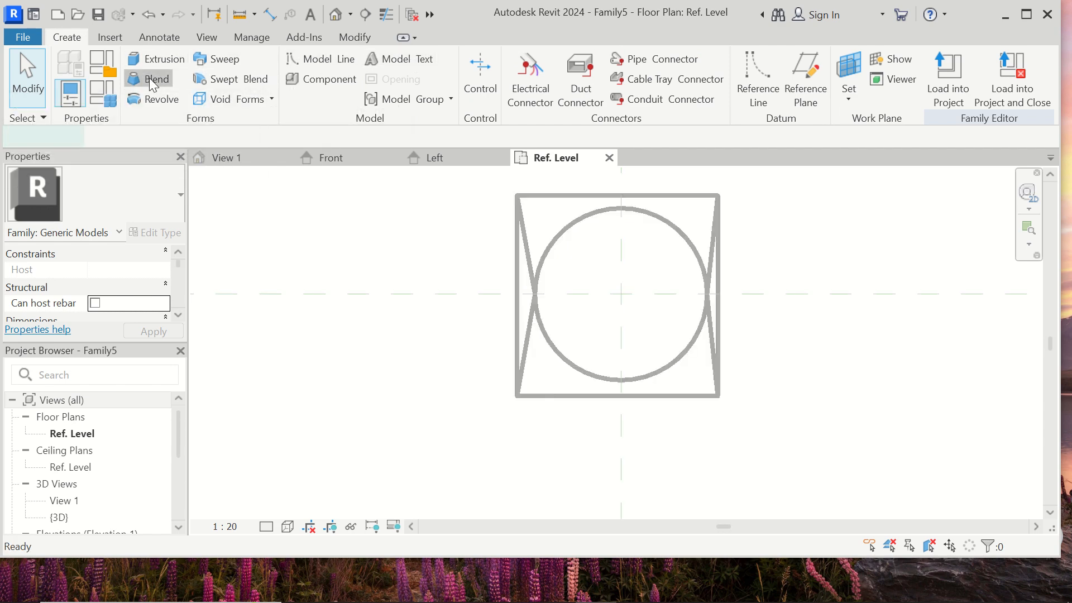
click(762, 65)
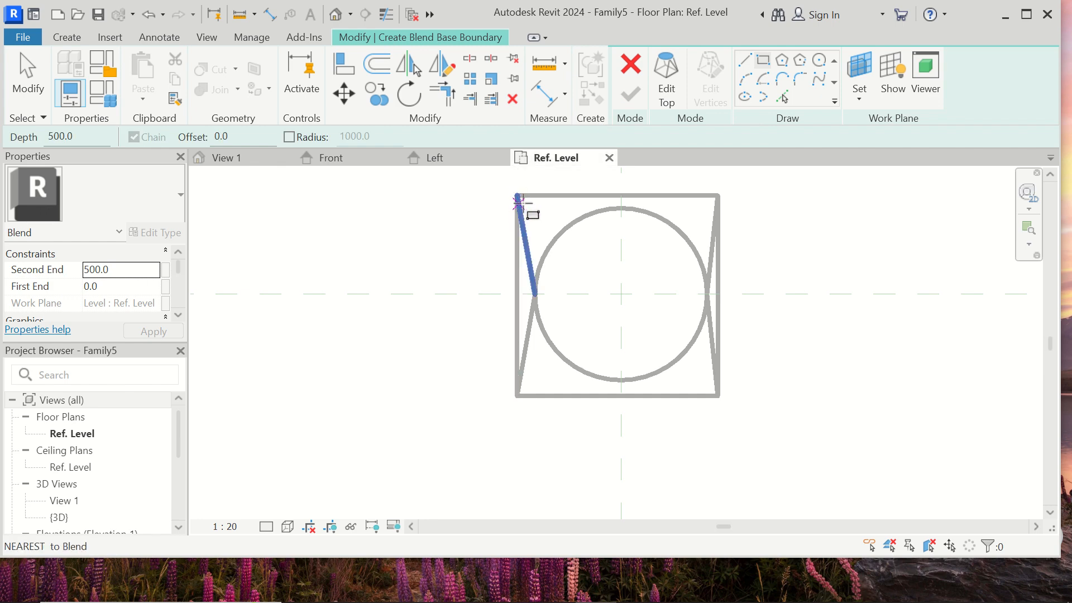
scroll(518, 202, up, 3)
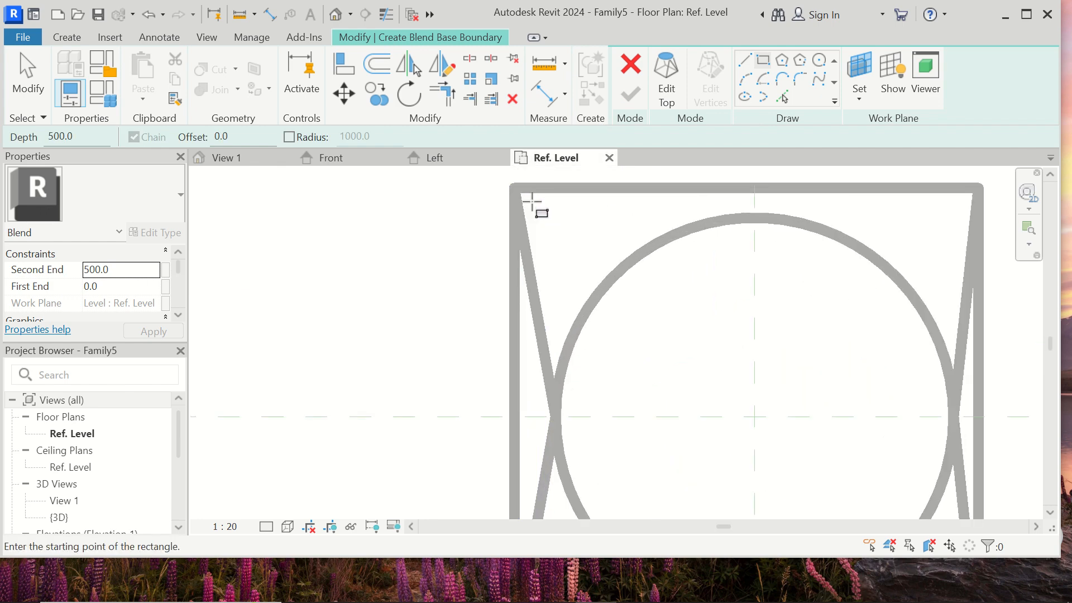
click(530, 212)
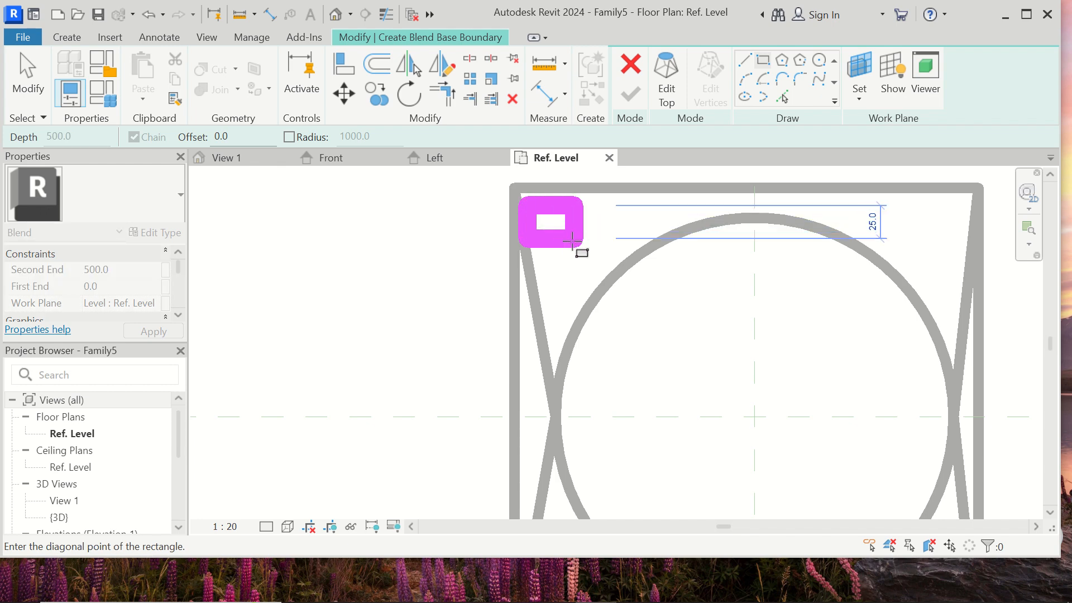
scroll(581, 255, down, 3)
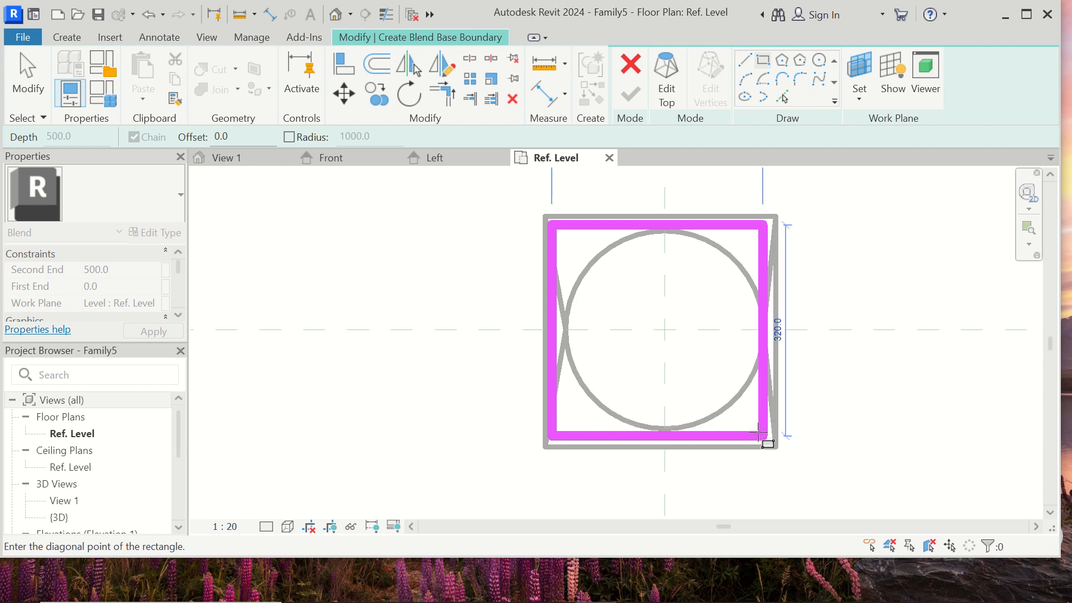
click(767, 436)
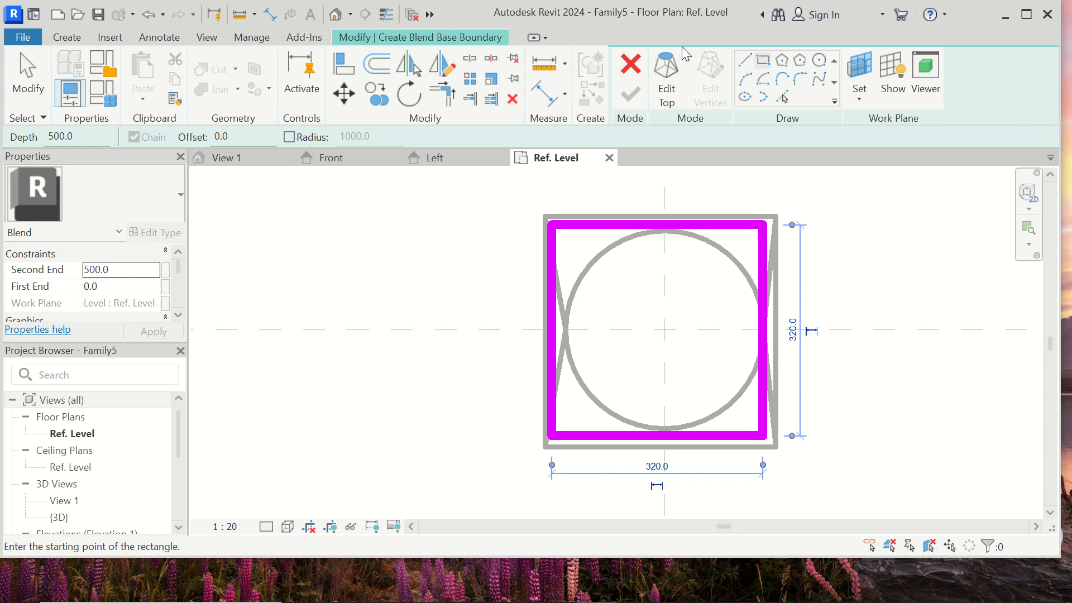
- Sketch the new blend's top boundary as a circle of about 135 mm radius centred on the reference plane intersection
click(674, 61)
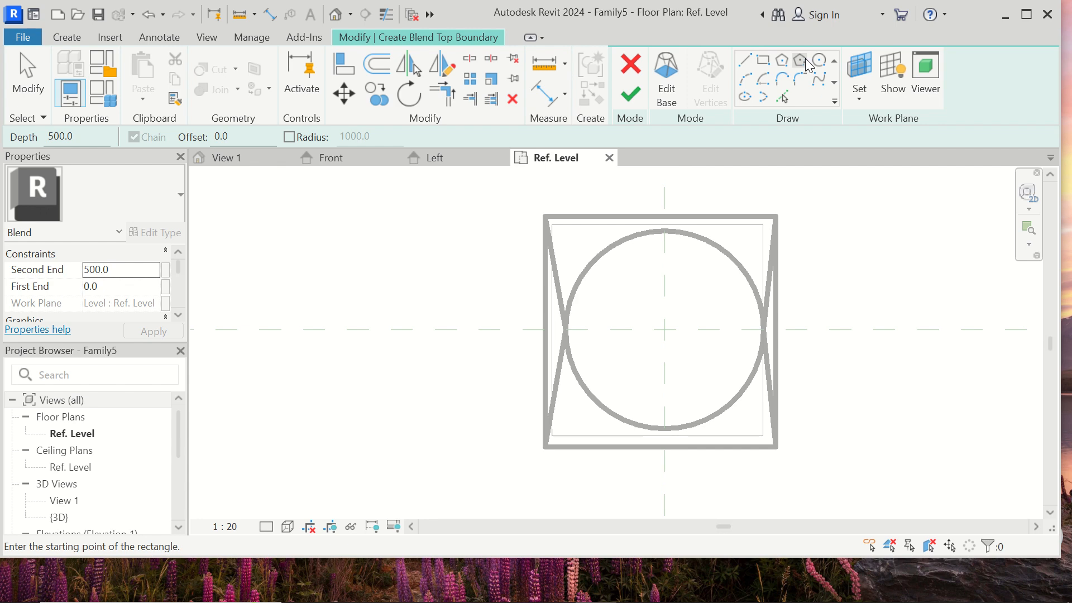
click(819, 59)
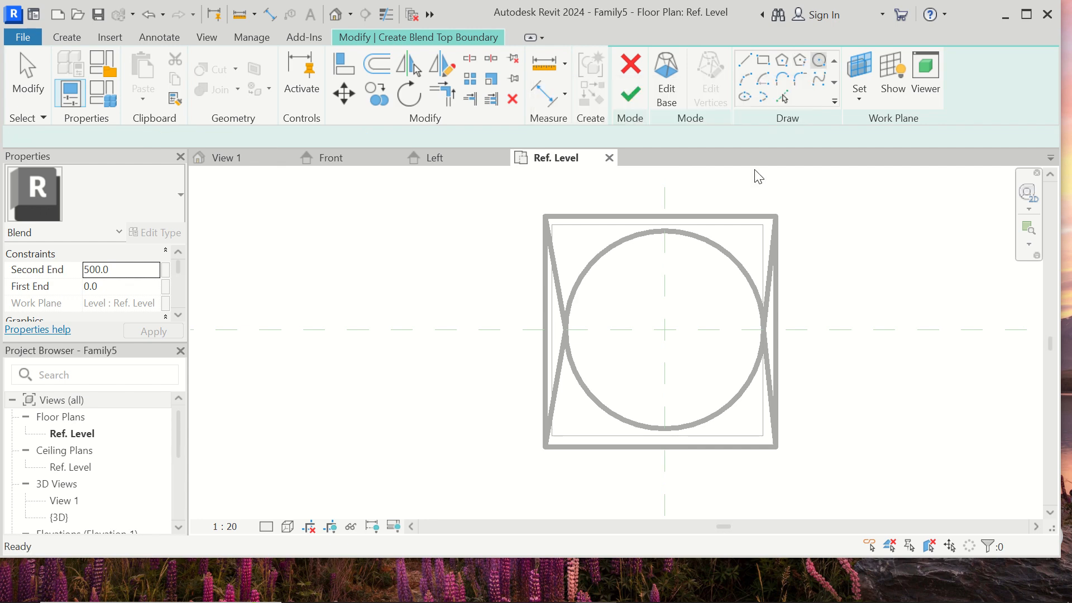
click(665, 330)
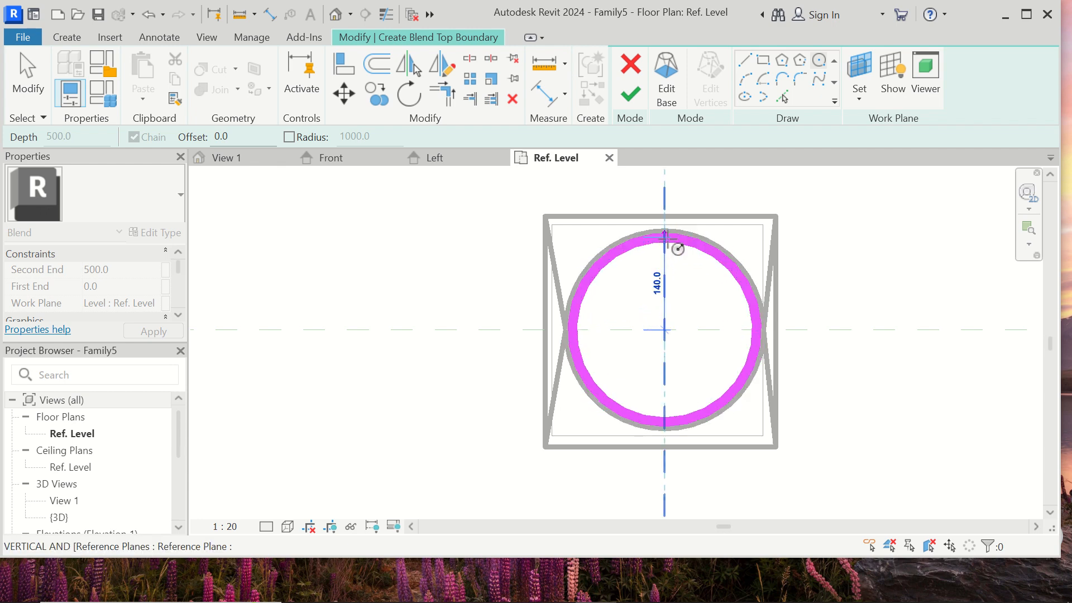
scroll(664, 238, up, 2)
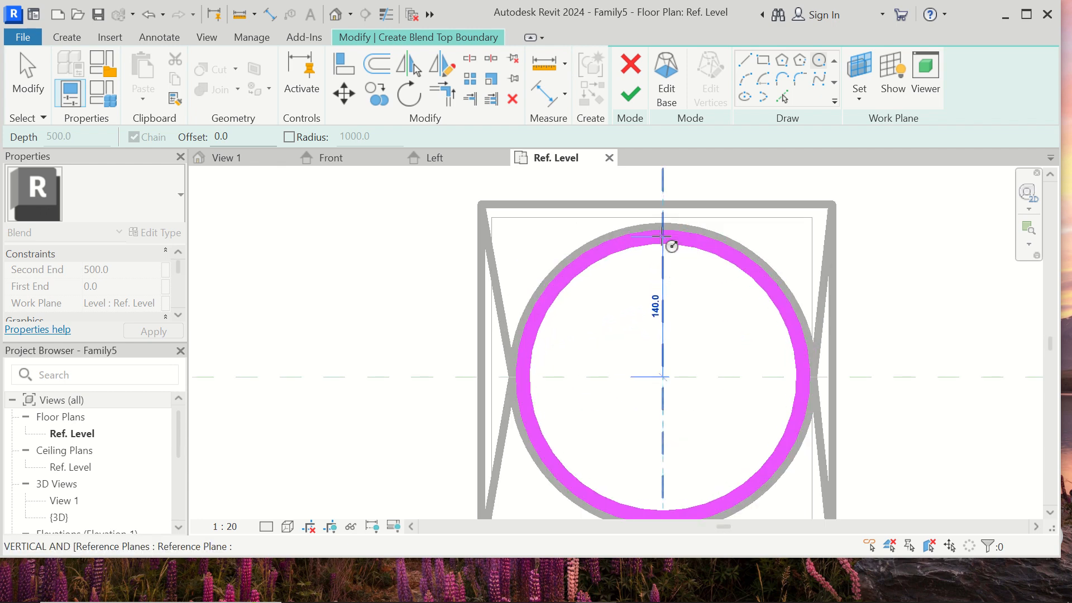
click(663, 238)
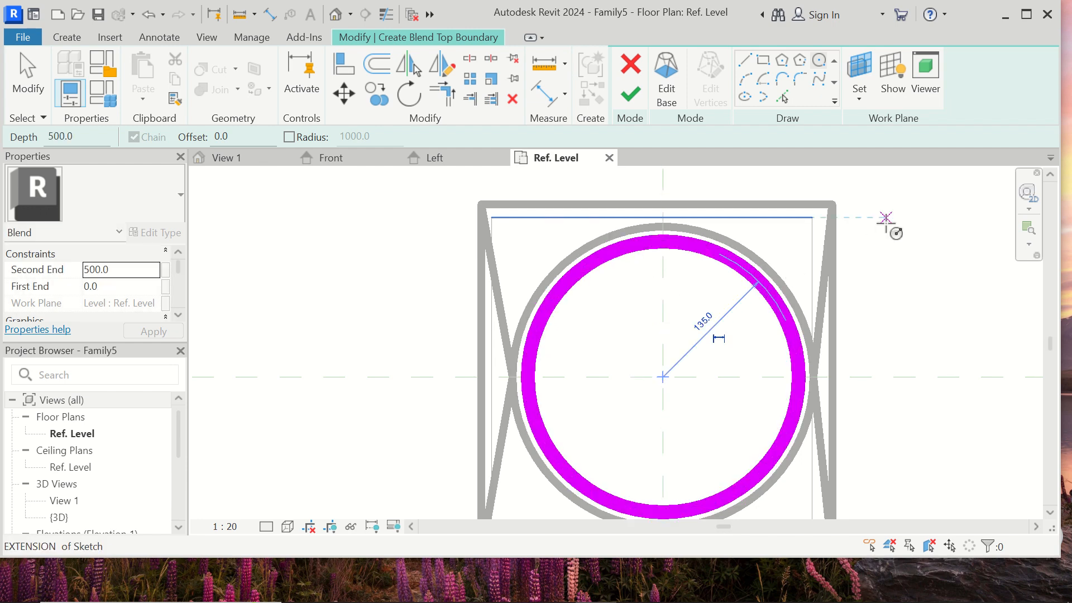
- Change the inner square-to-circle blend from Solid to Void and finish it so it cuts the outer blend
scroll(886, 224, down, 2)
scroll(886, 226, down, 1)
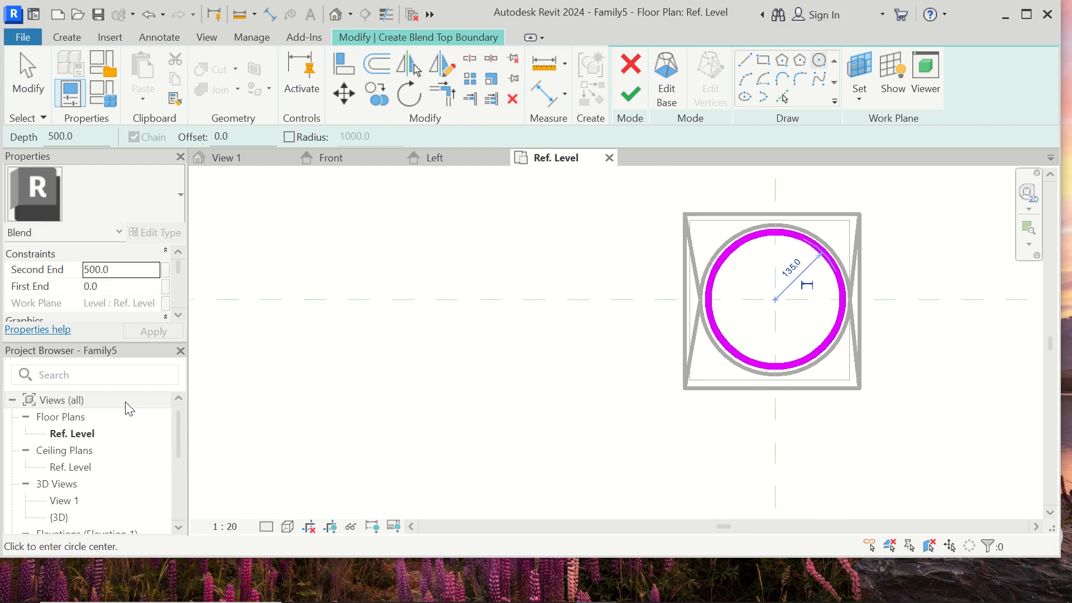
scroll(125, 309, down, 4)
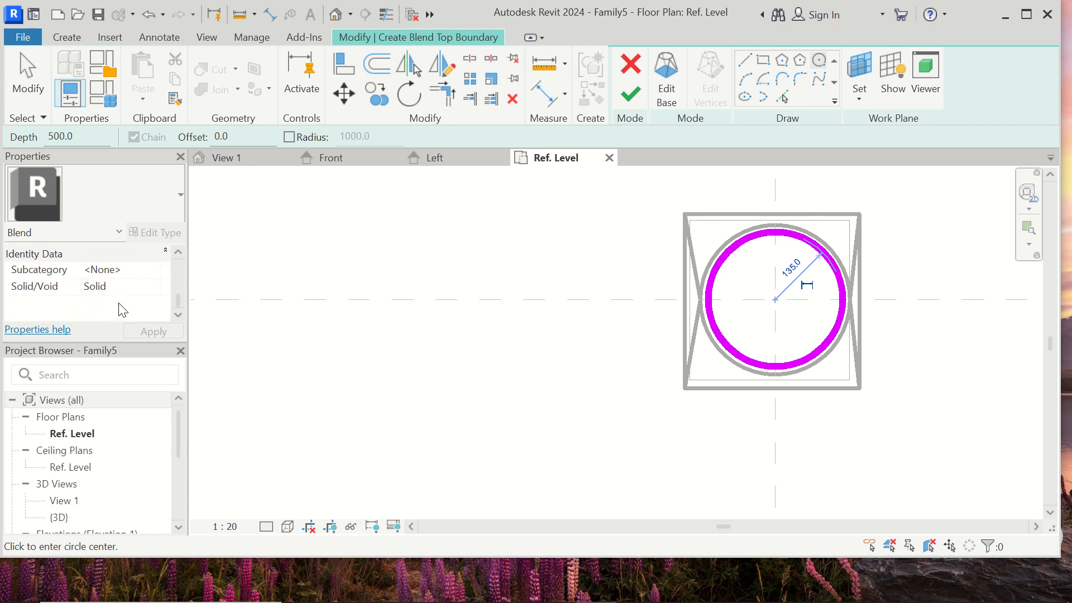
click(133, 287)
click(152, 287)
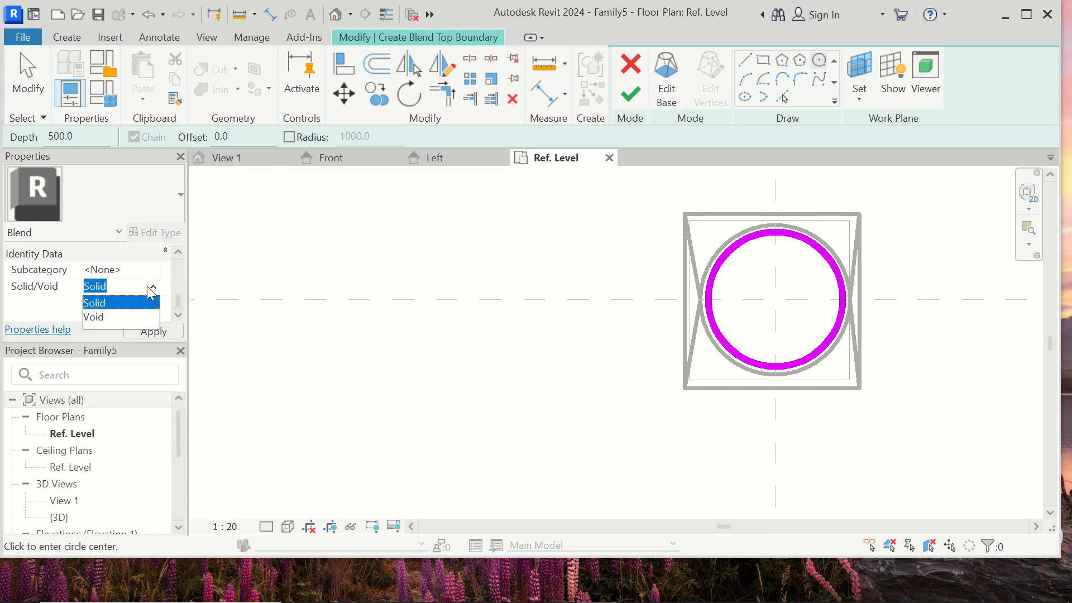
click(116, 317)
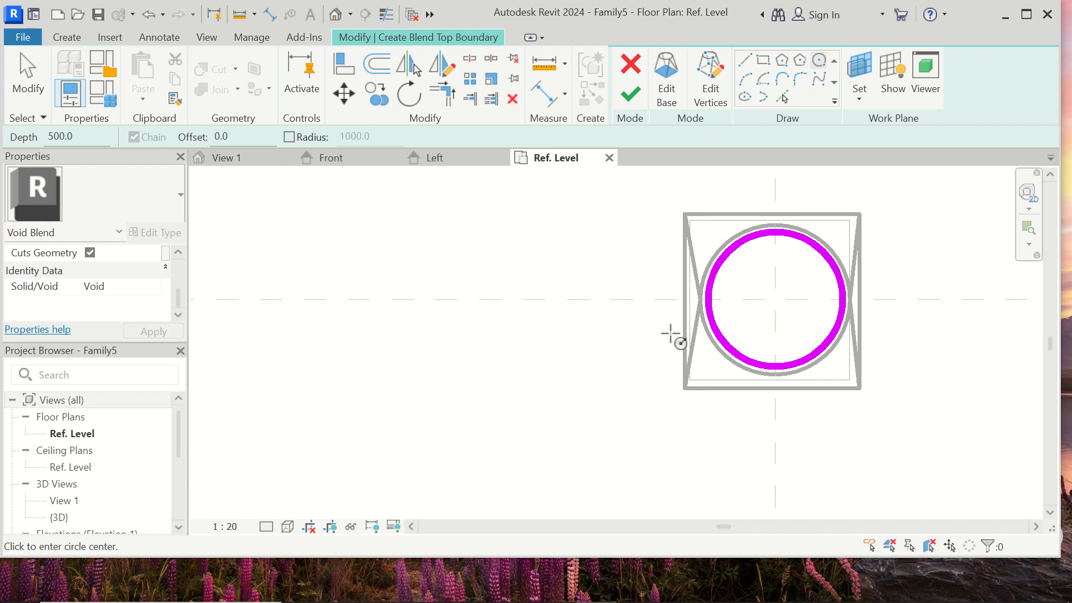
click(630, 94)
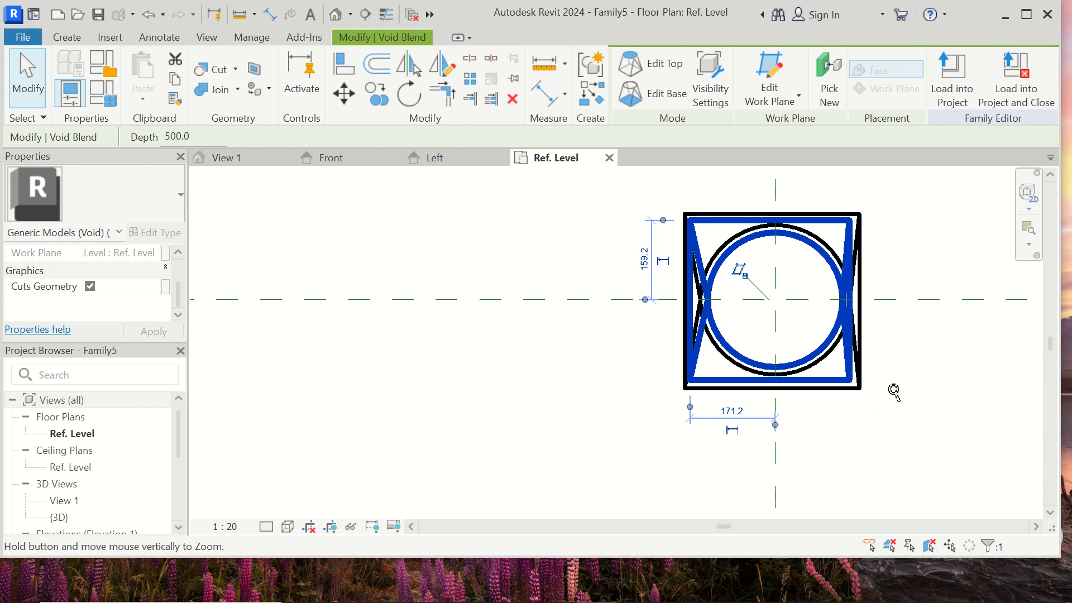
scroll(726, 358, down, 2)
click(847, 352)
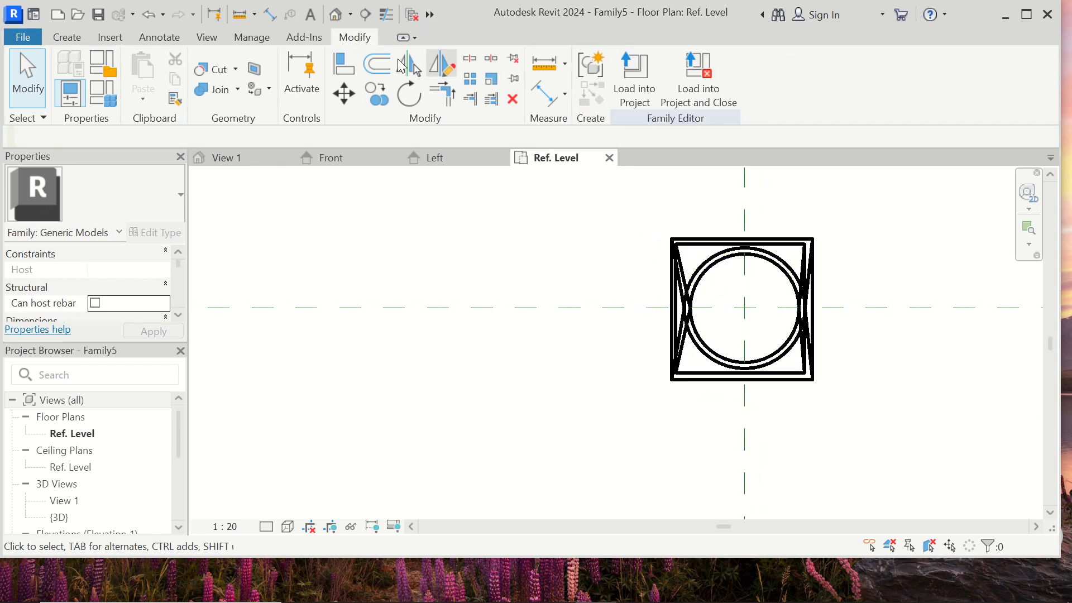
- Open the default 3D view and inspect the hollowed blend from its top and underside
click(337, 15)
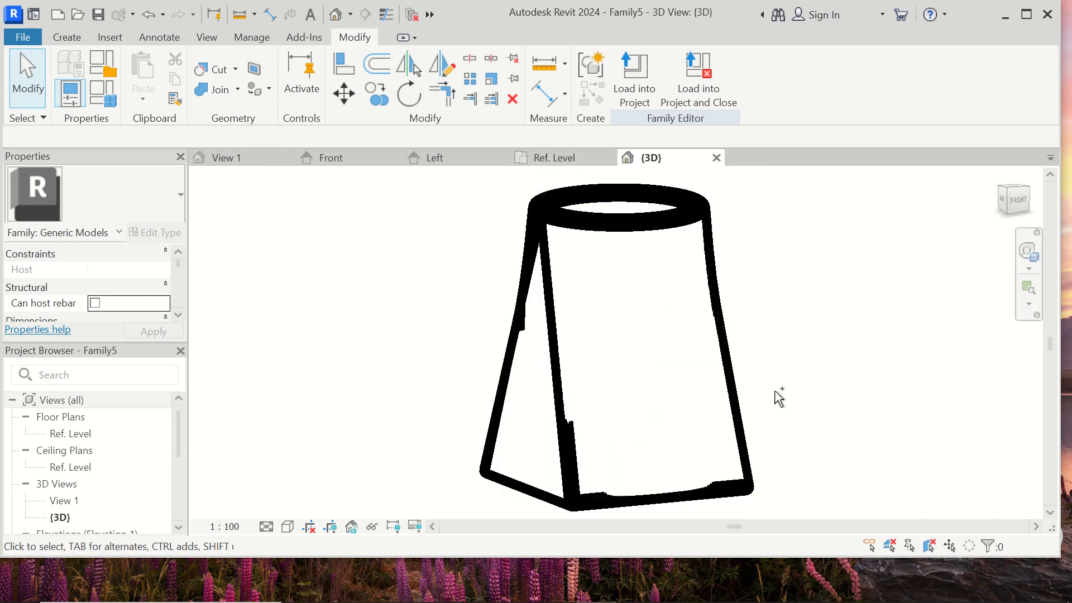
scroll(747, 304, down, 2)
shift+middle_drag(708, 337, 622, 160)
shift+middle_drag(620, 419, 450, 409)
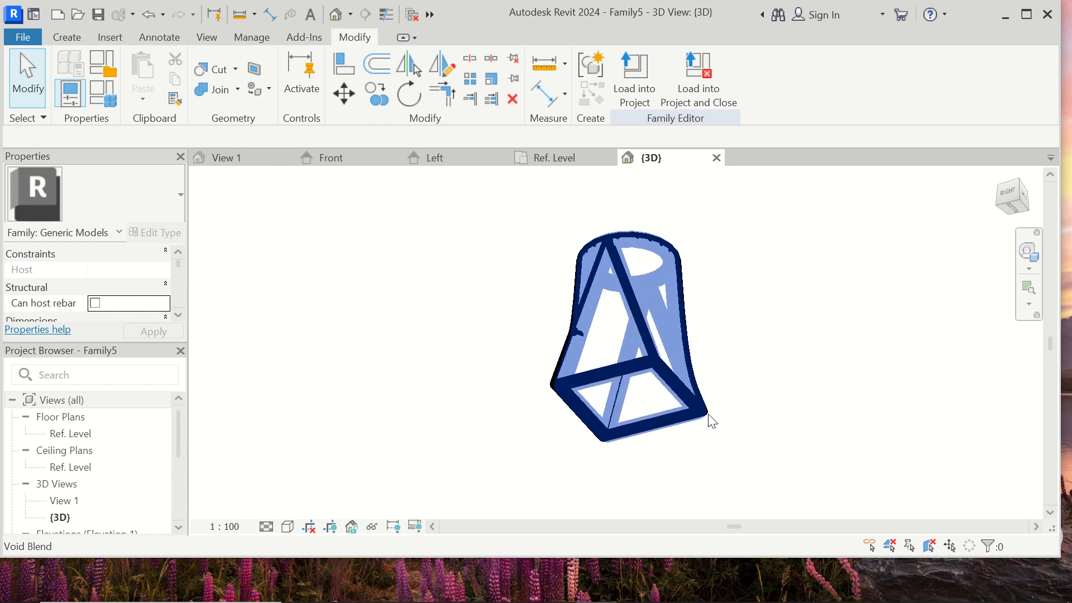
scroll(708, 414, up, 1)
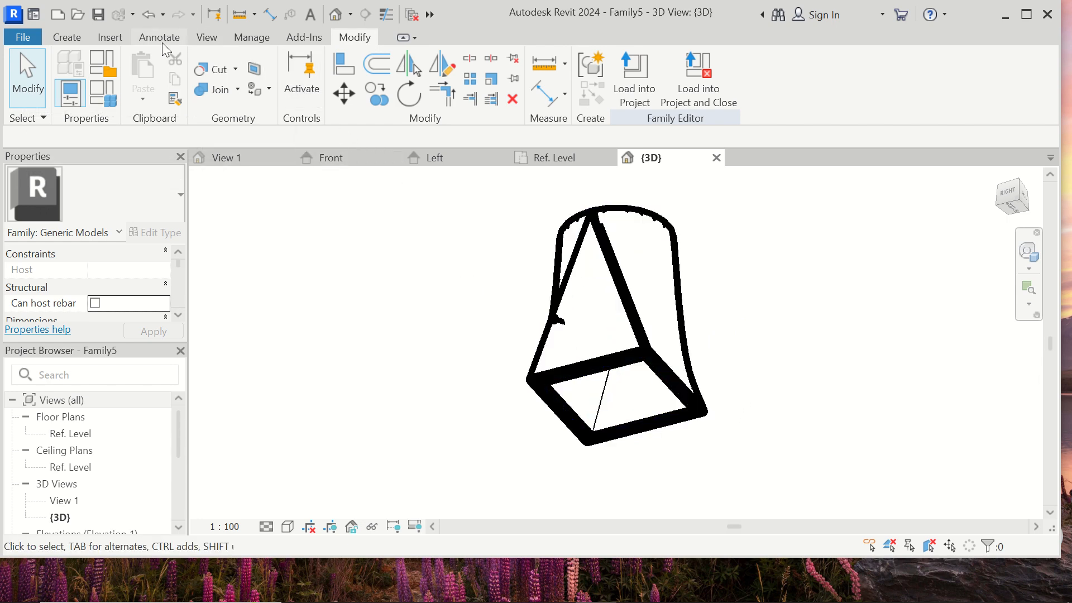
- Place a Supply Air duct connector on the square bottom face of the hollow blend
click(67, 37)
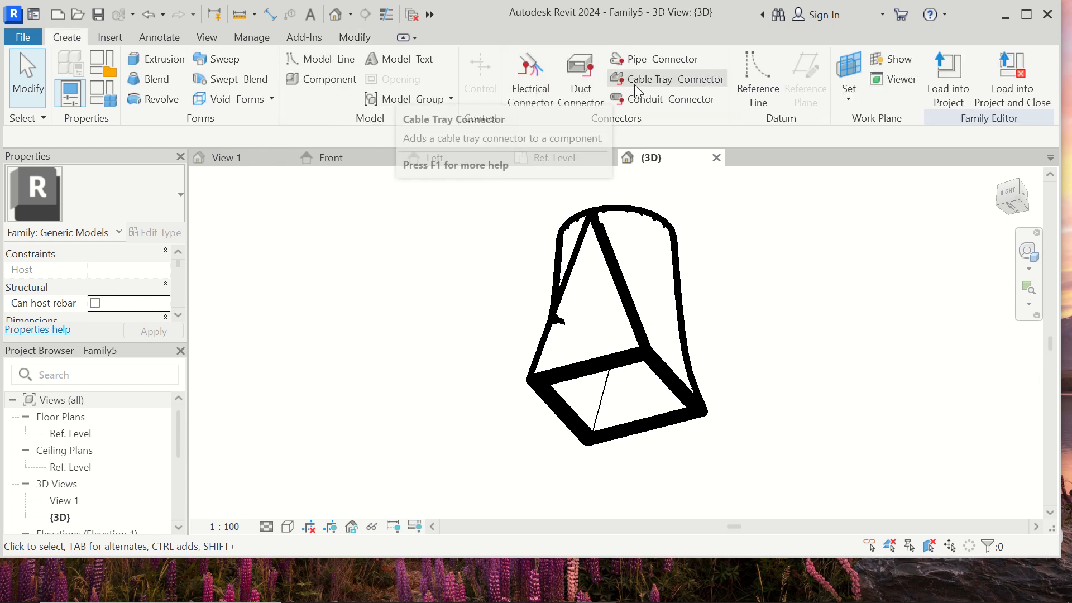
click(581, 87)
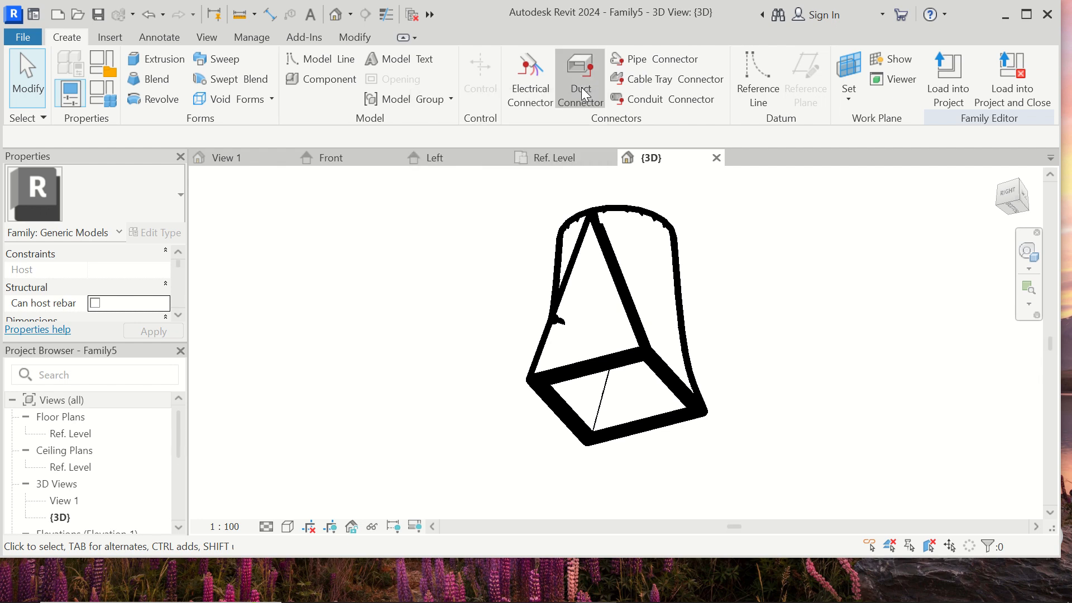
click(643, 367)
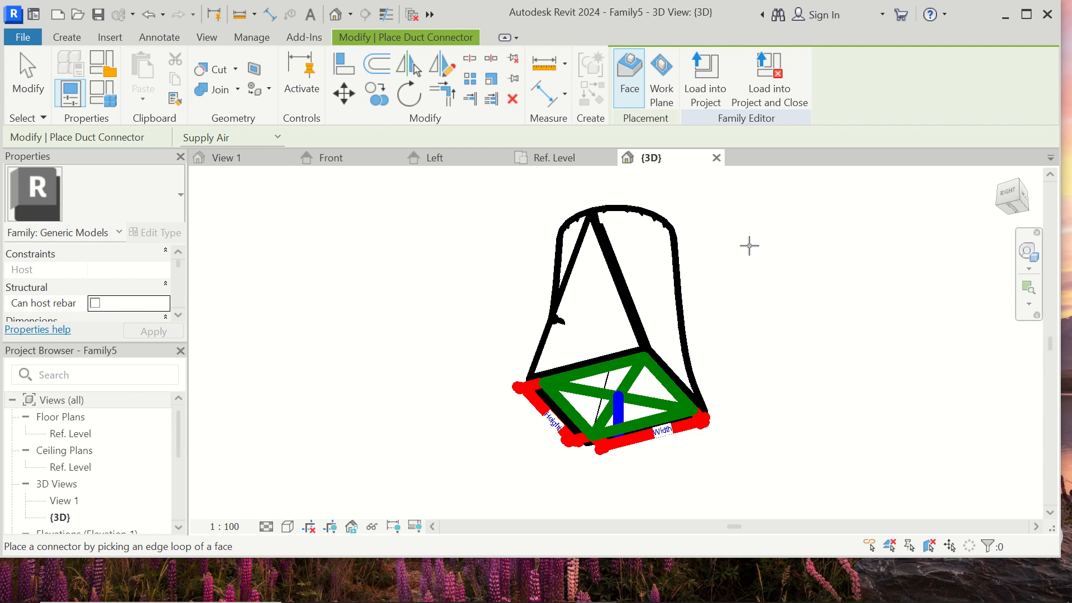
key(Escape)
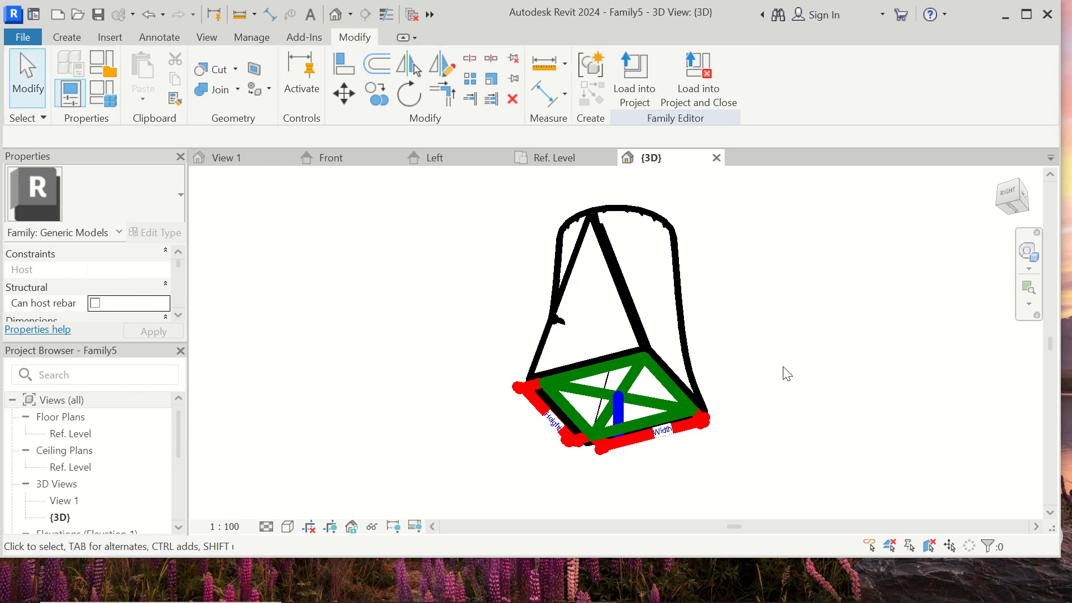
- Place a second Supply Air duct connector on the circular ring face at the blend's top
middle_drag(788, 370, 587, 377)
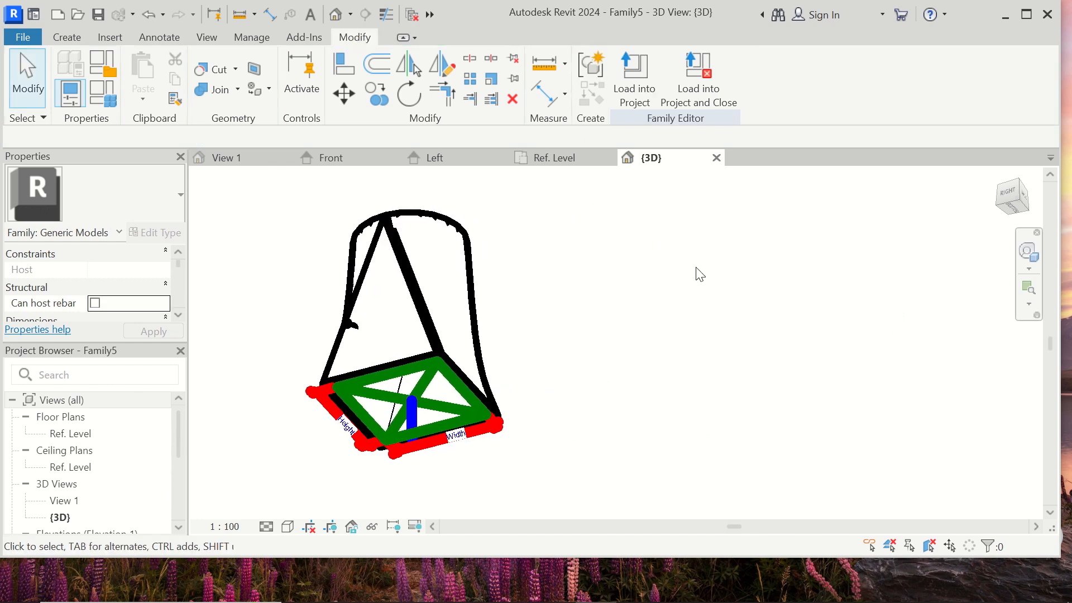
shift+middle_drag(670, 335, 641, 346)
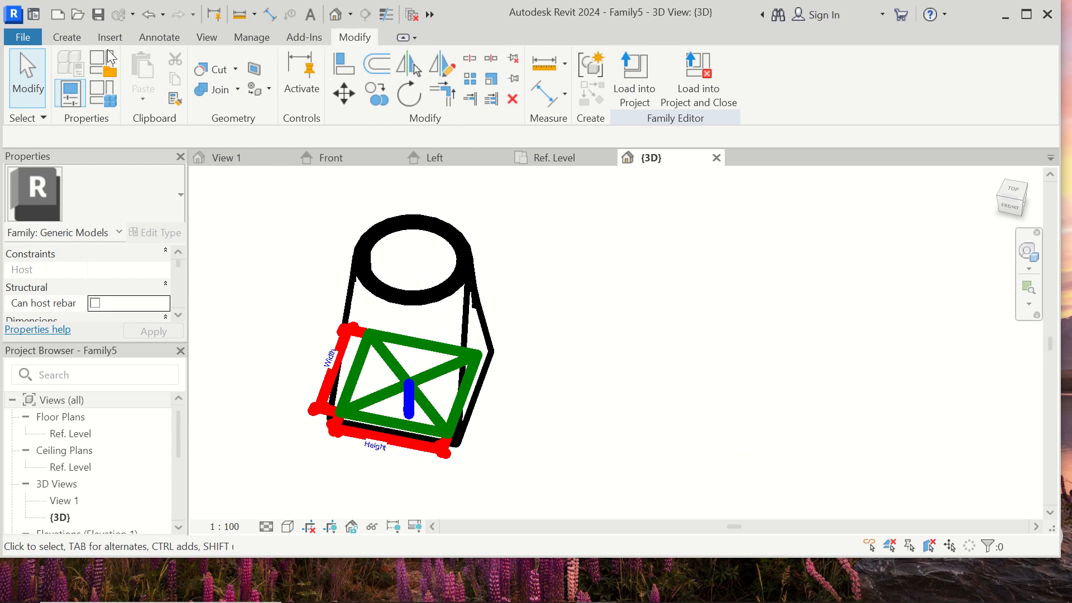
click(66, 37)
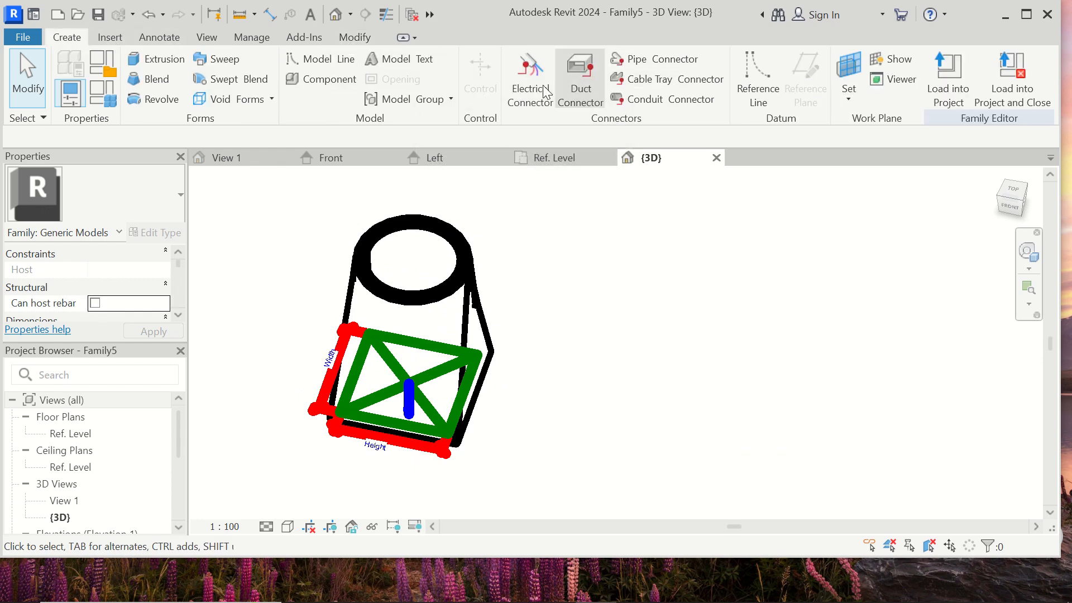
click(563, 86)
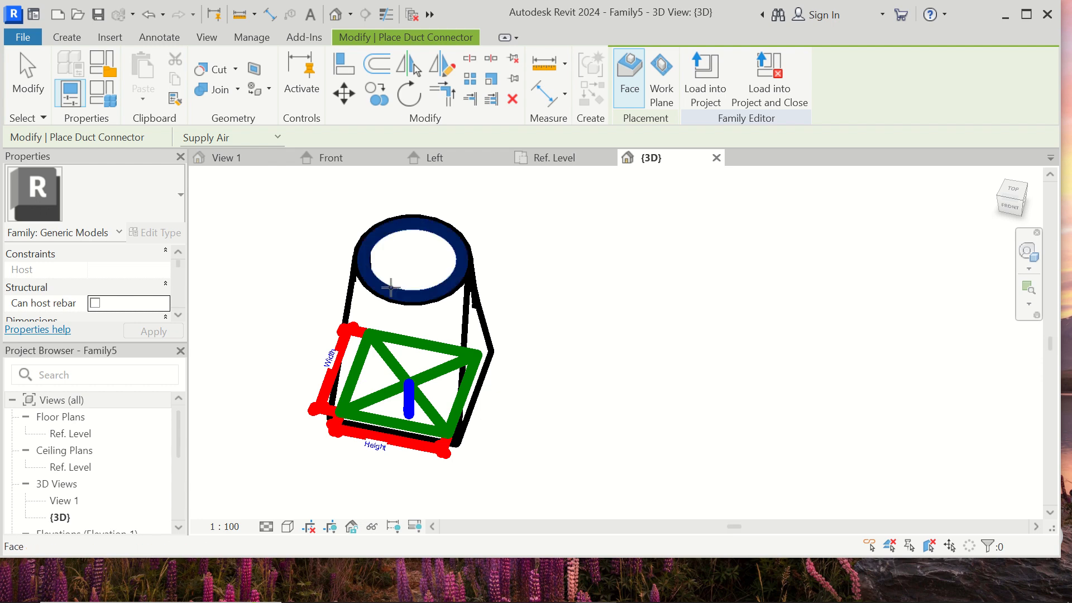
click(390, 288)
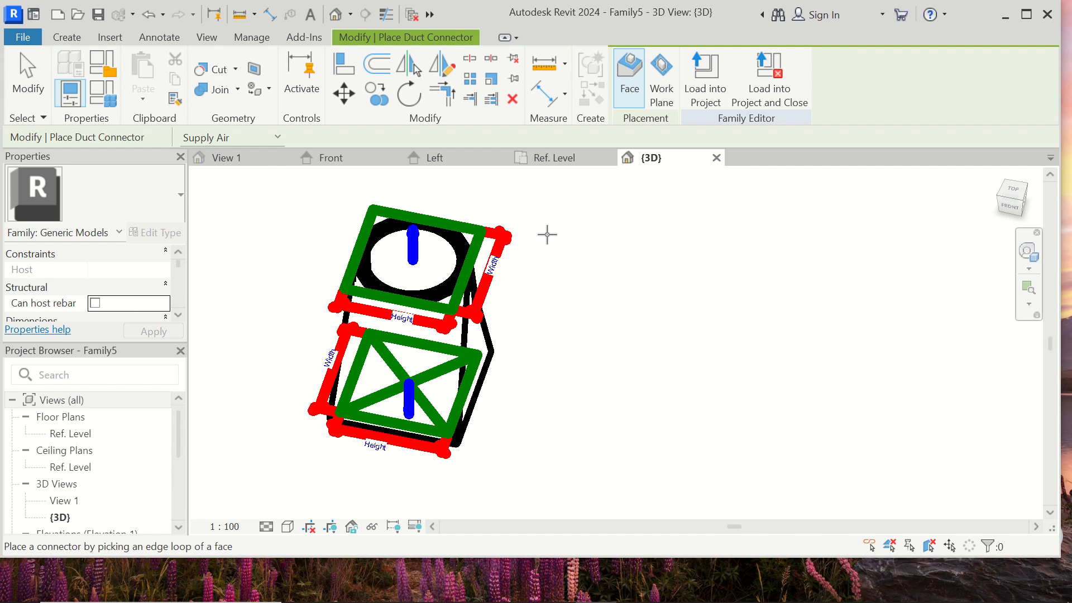
key(Escape)
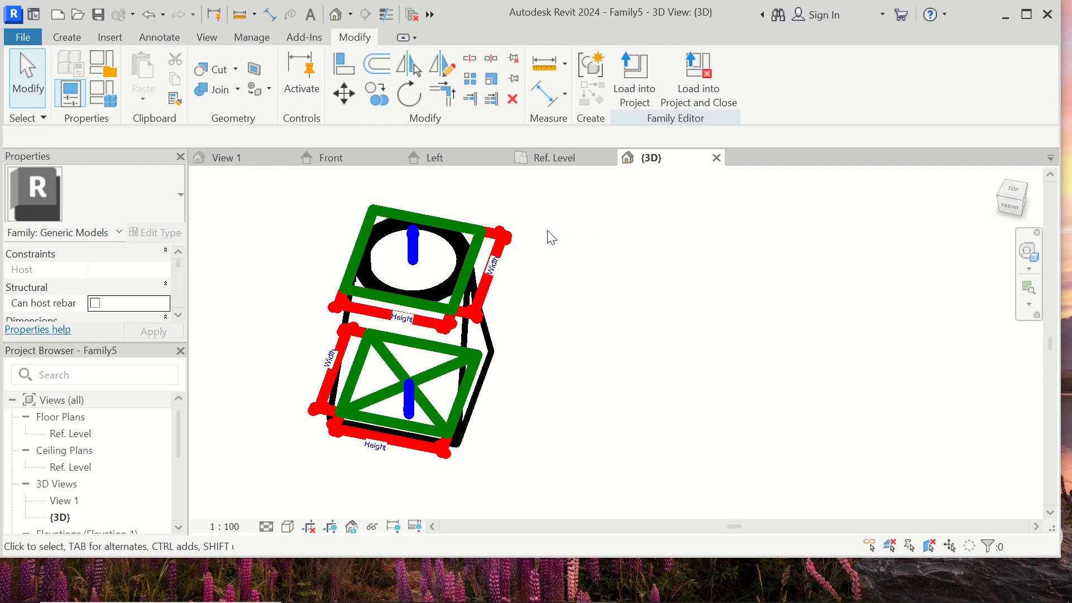
- Change the shape of the duct connector on the circular top face from Rectangular to Round
click(477, 233)
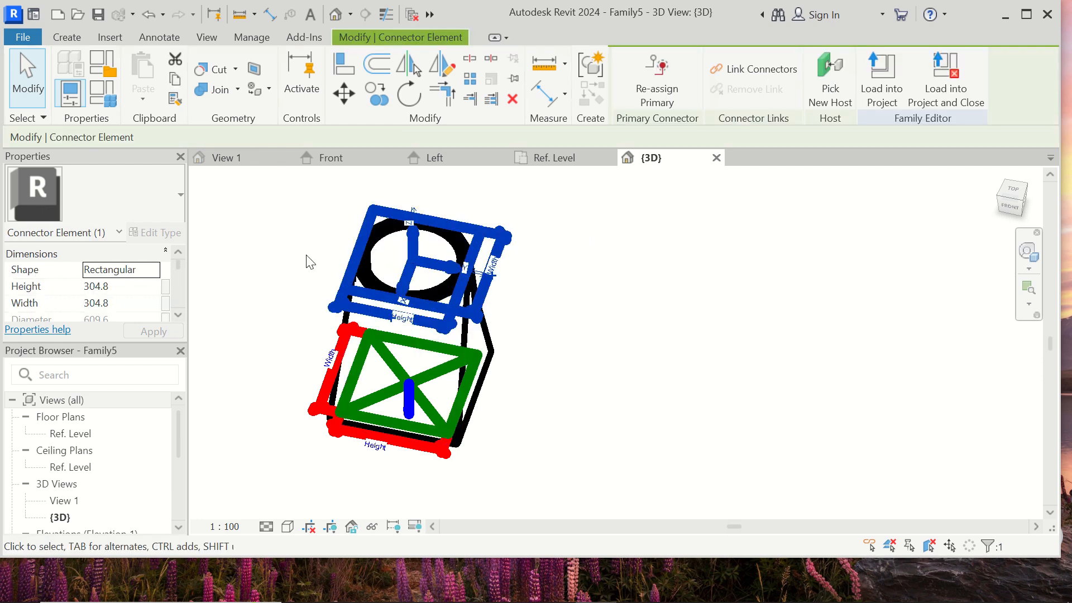
click(147, 271)
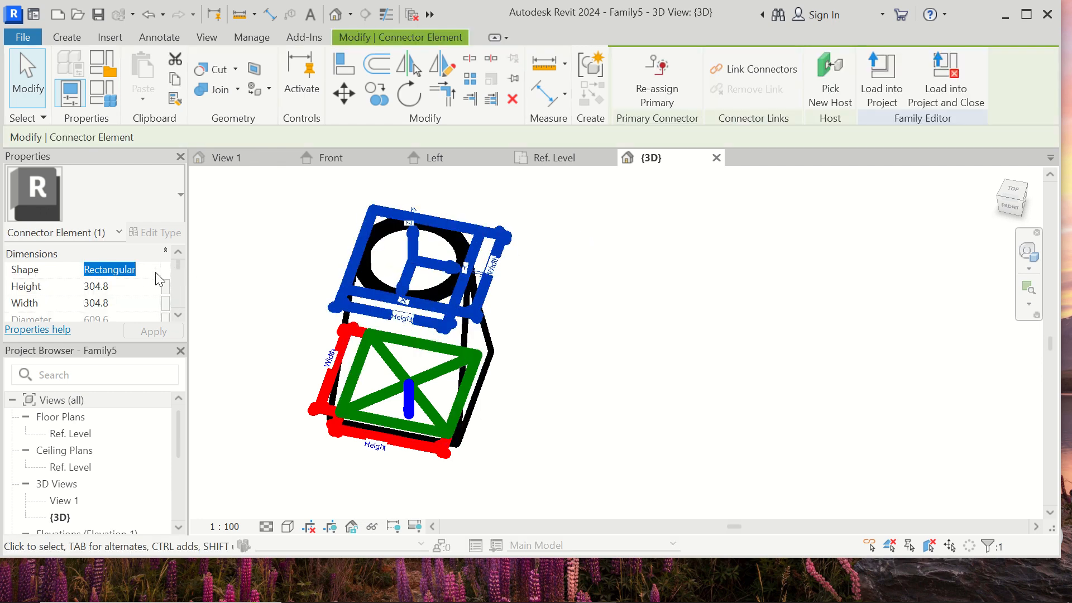
click(153, 270)
click(126, 286)
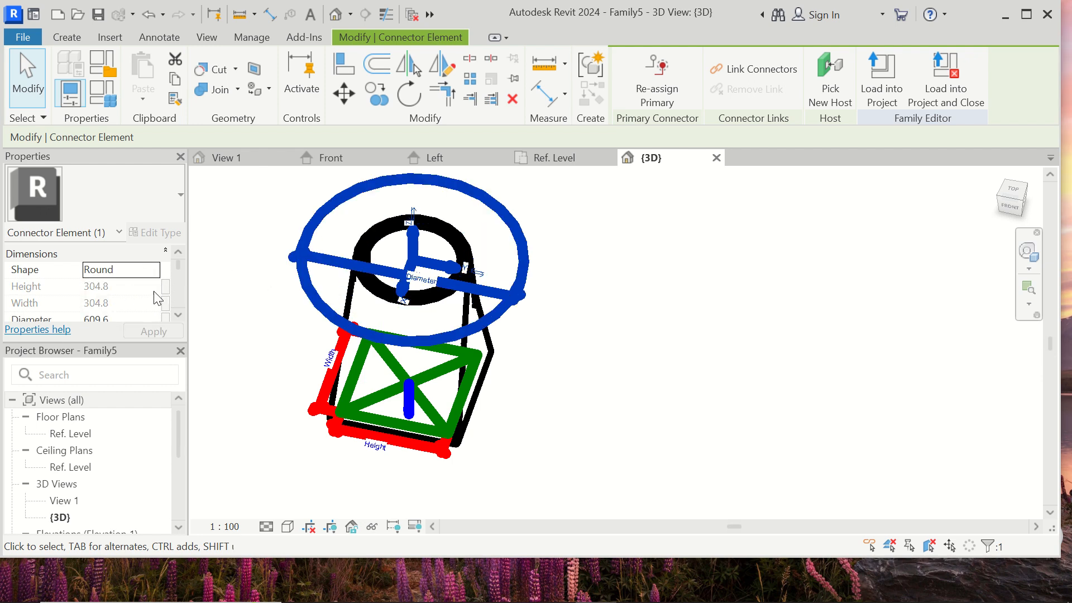
- Reduce the round top connector's diameter to match the outer circle of the blend's top ring
scroll(150, 298, down, 1)
click(130, 287)
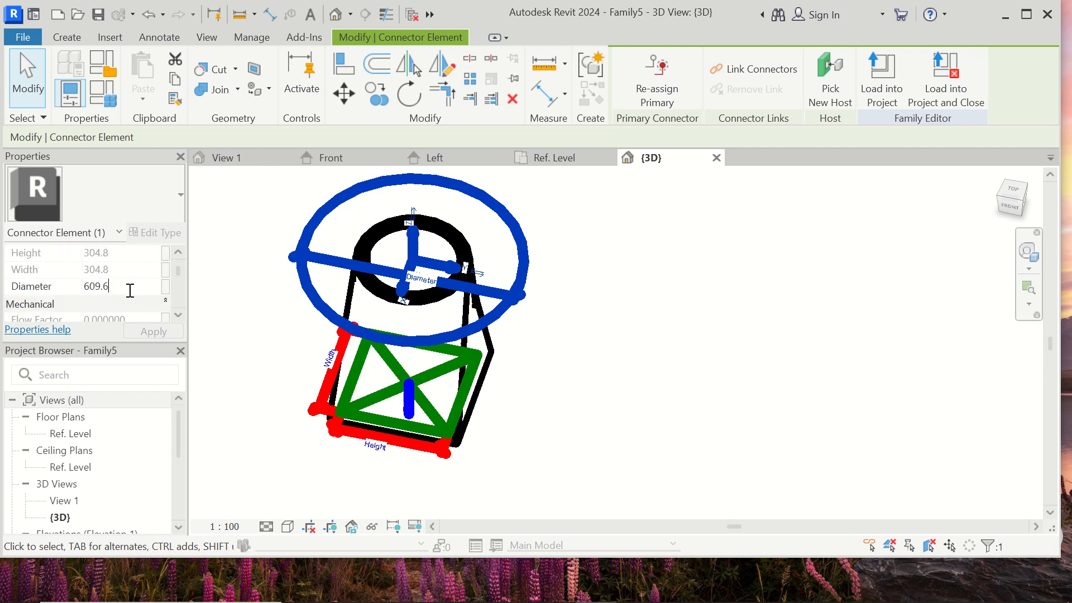
key(BackSpace)
key(BackSpace)
click(165, 334)
click(417, 320)
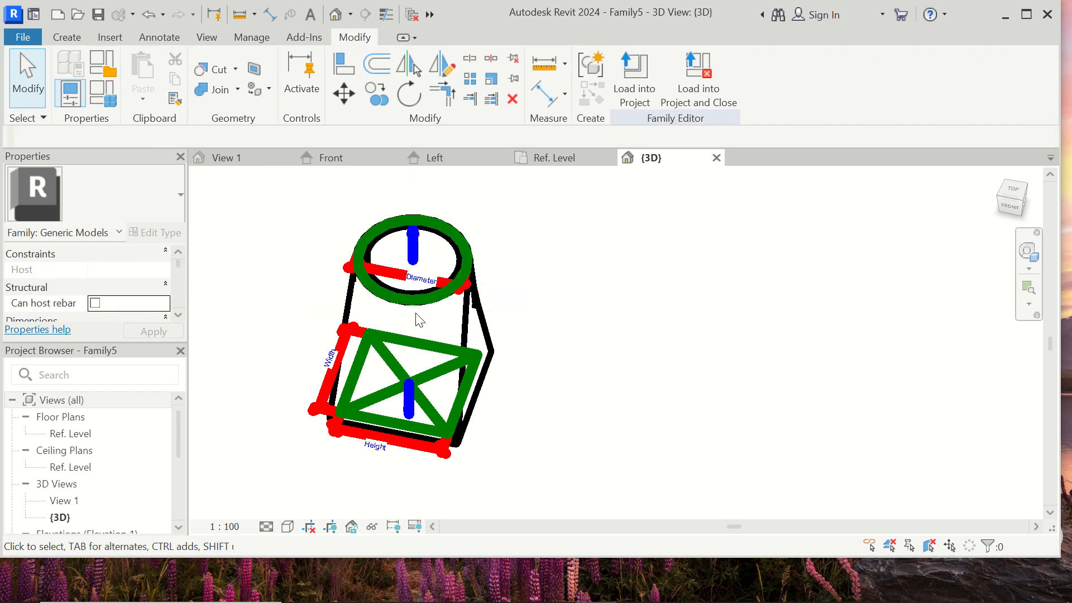
- Examine the hollow blend and its connectors in the Left elevation, the Ref. Level plan and the Front elevation
middle_drag(581, 305, 665, 328)
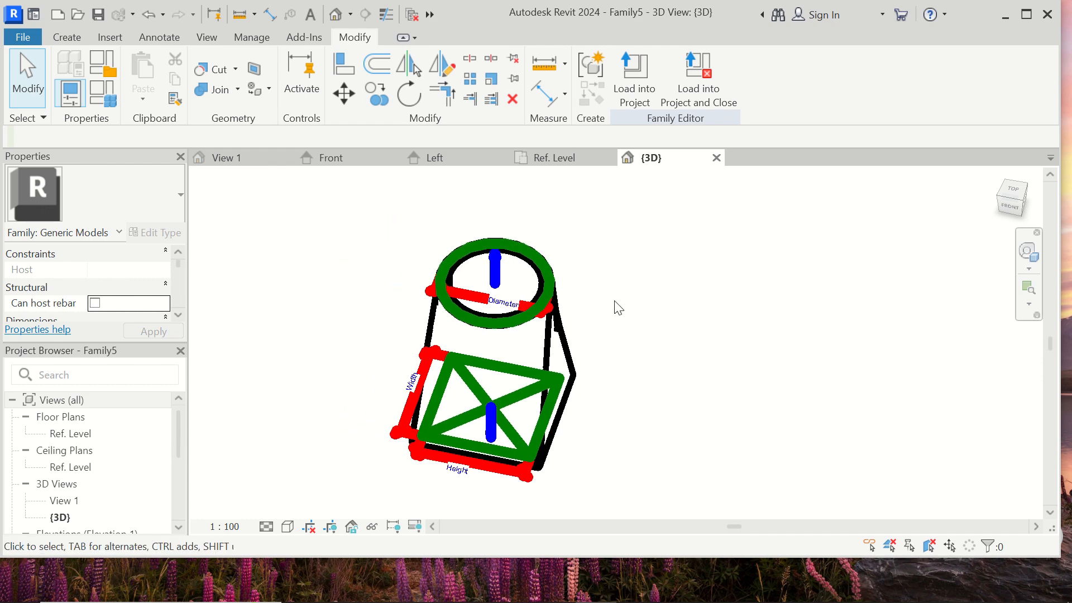
click(267, 528)
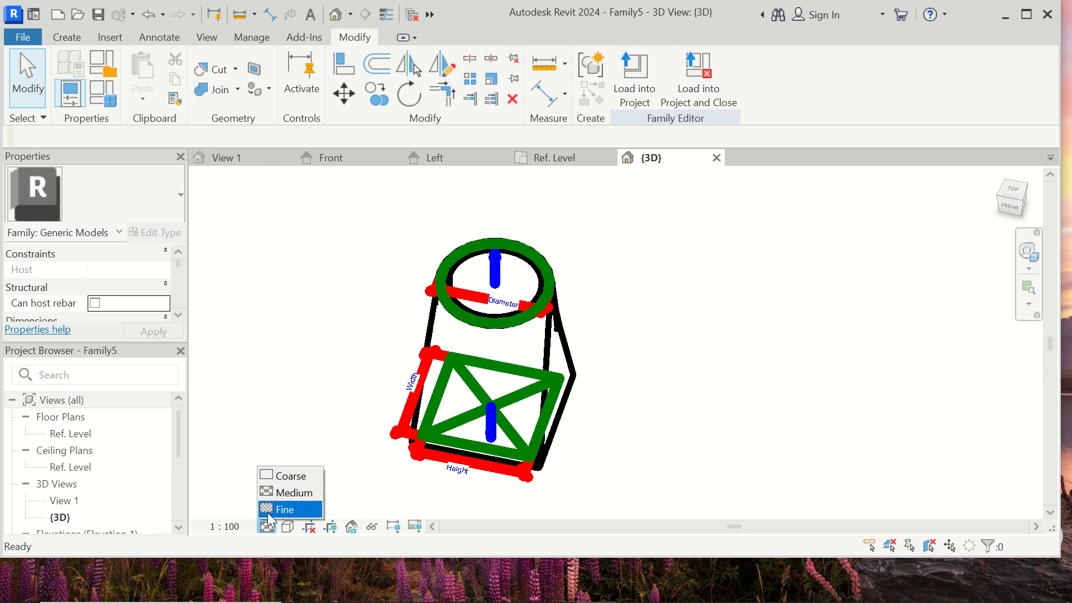
click(463, 158)
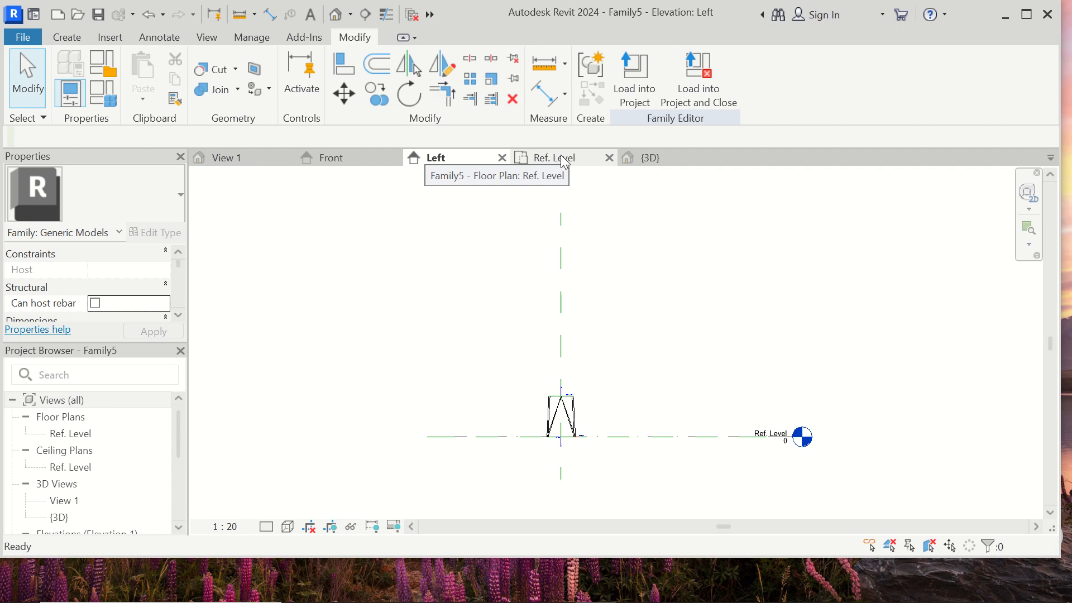
click(545, 166)
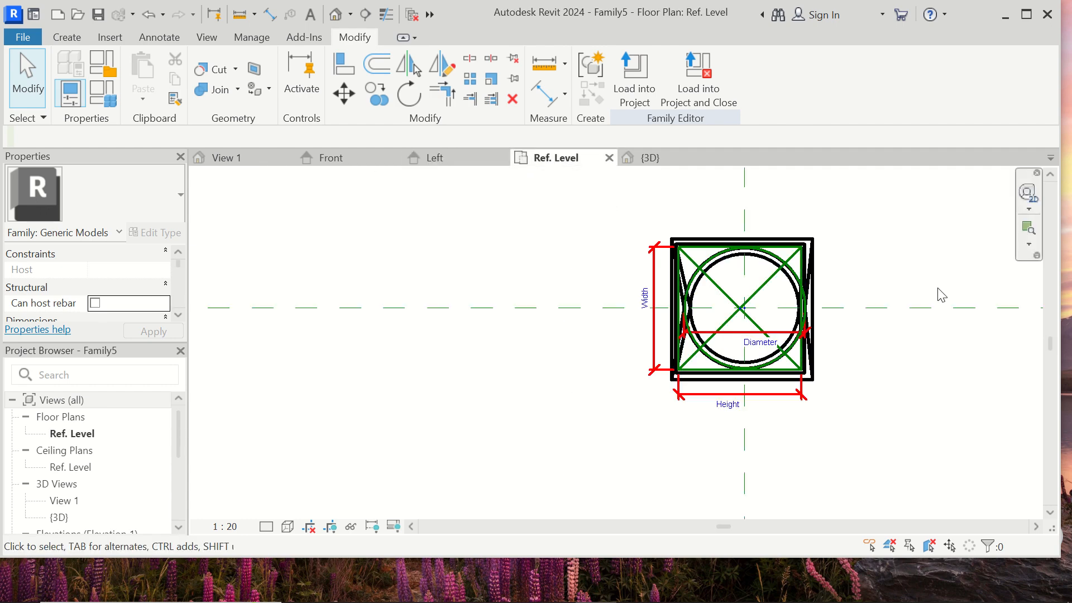
scroll(938, 294, up, 2)
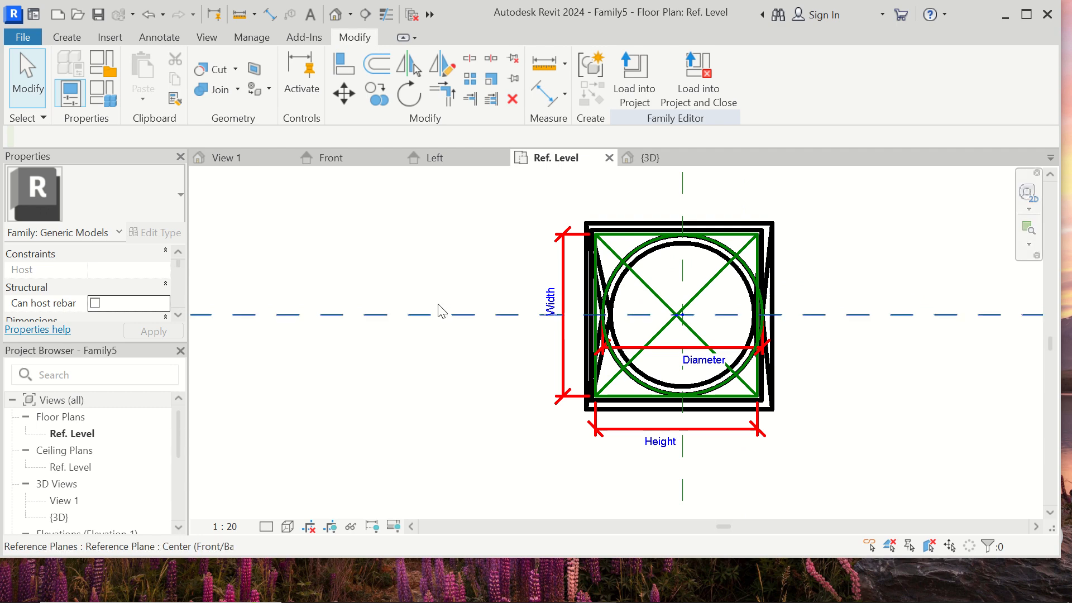
click(454, 162)
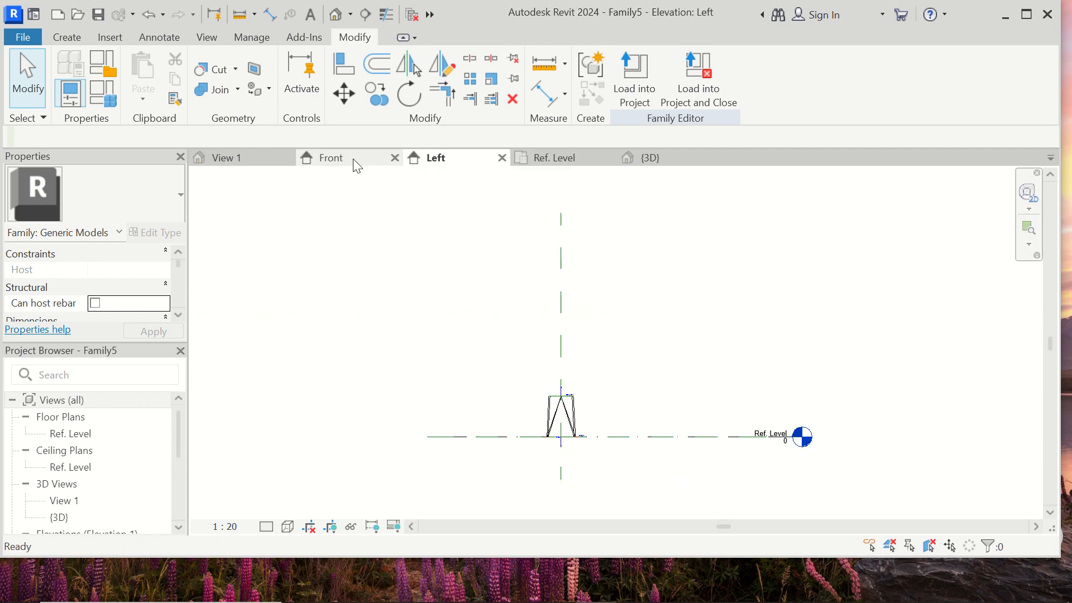
click(339, 160)
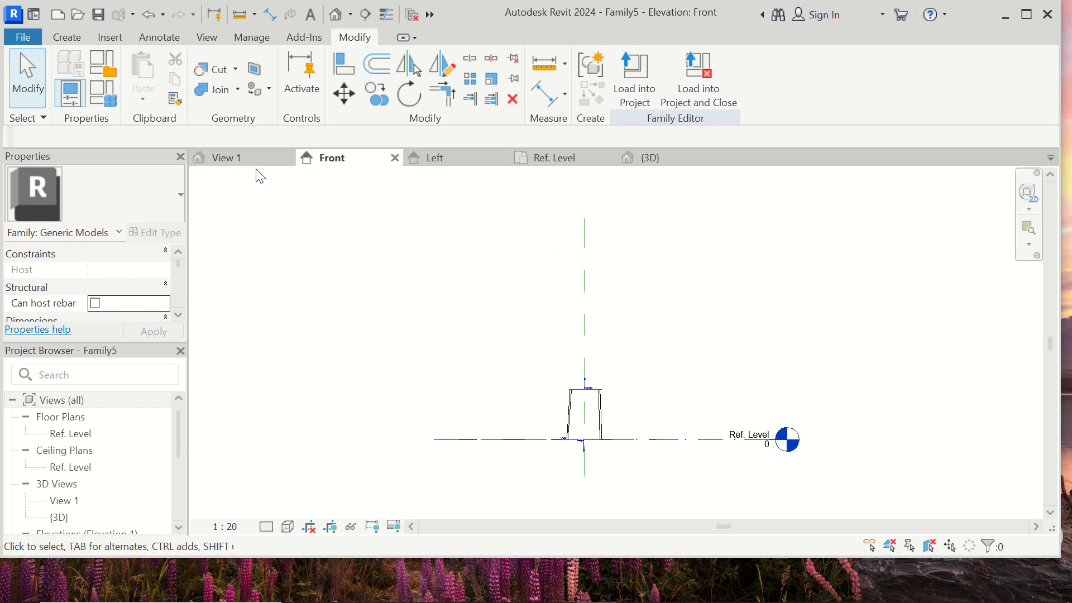
scroll(630, 356, down, 1)
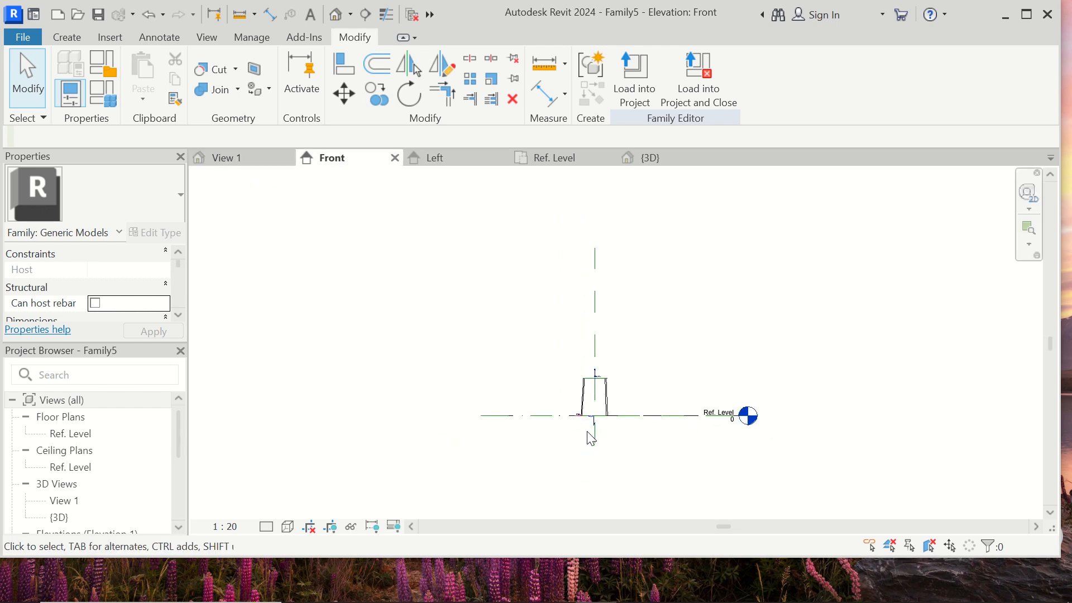
scroll(594, 414, up, 4)
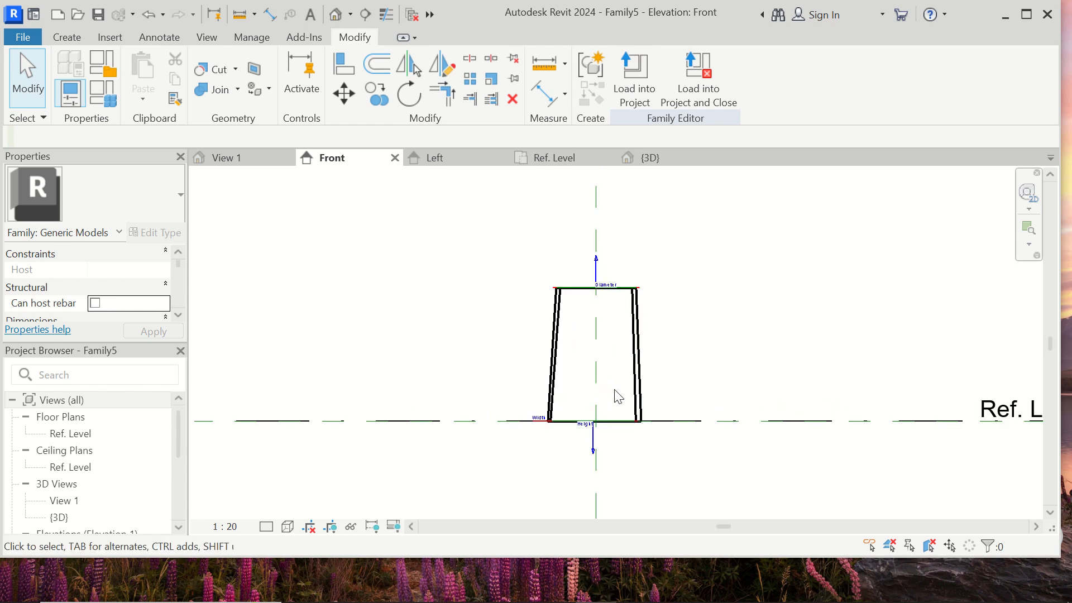
scroll(618, 396, up, 1)
scroll(533, 332, down, 1)
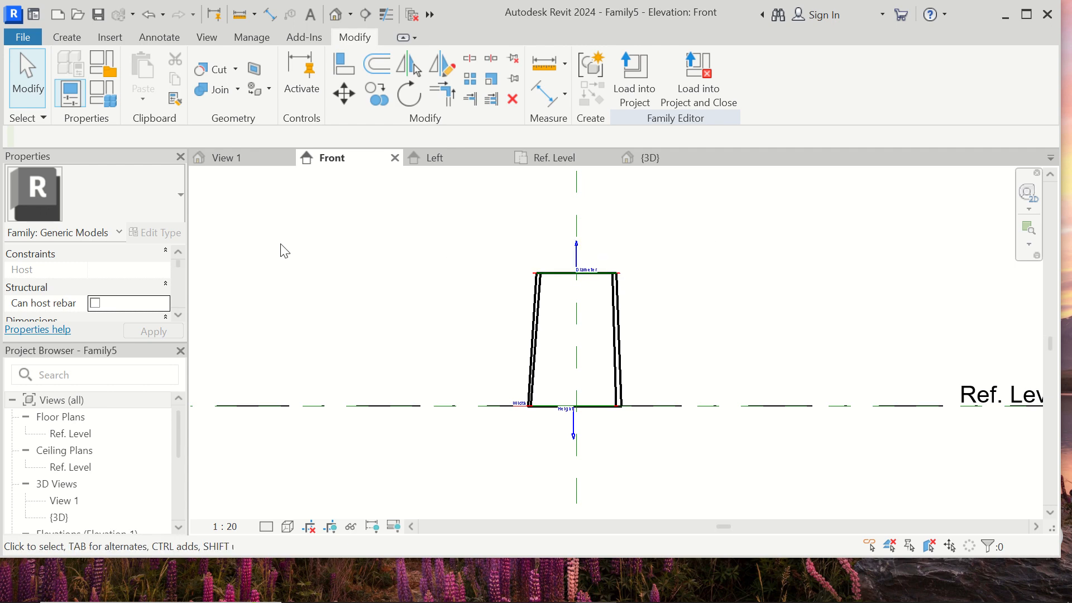
click(23, 37)
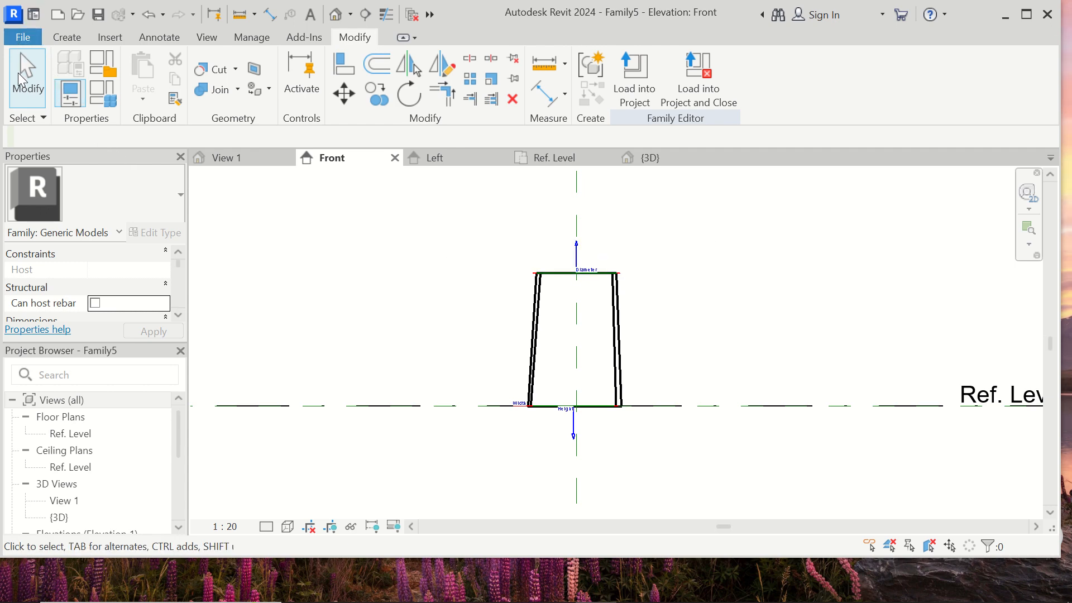
- Create a new project from the Construction Template and return to the family's 3D view
click(60, 104)
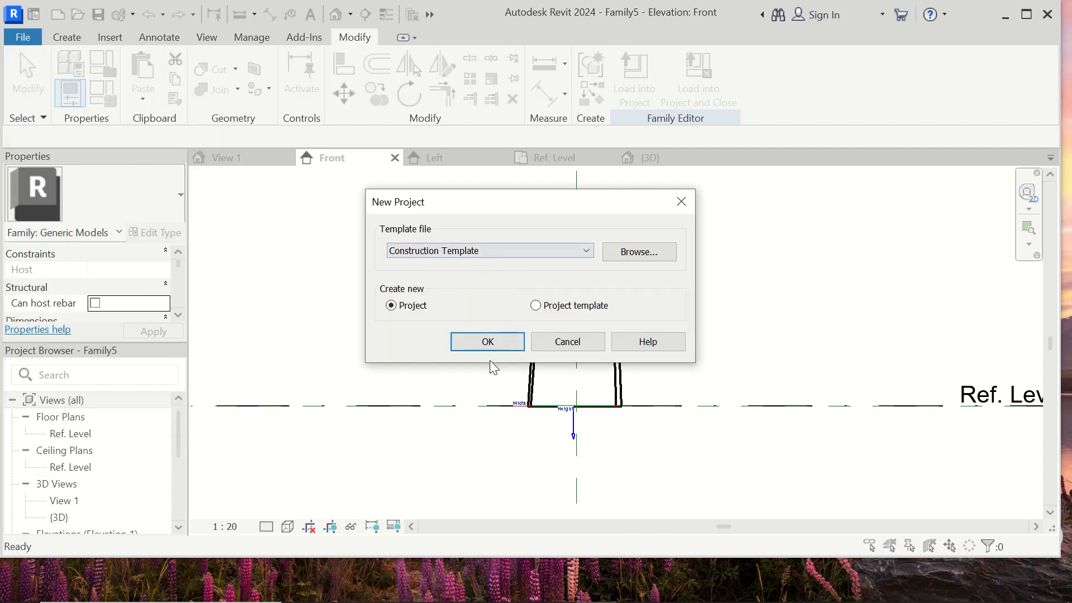
click(495, 345)
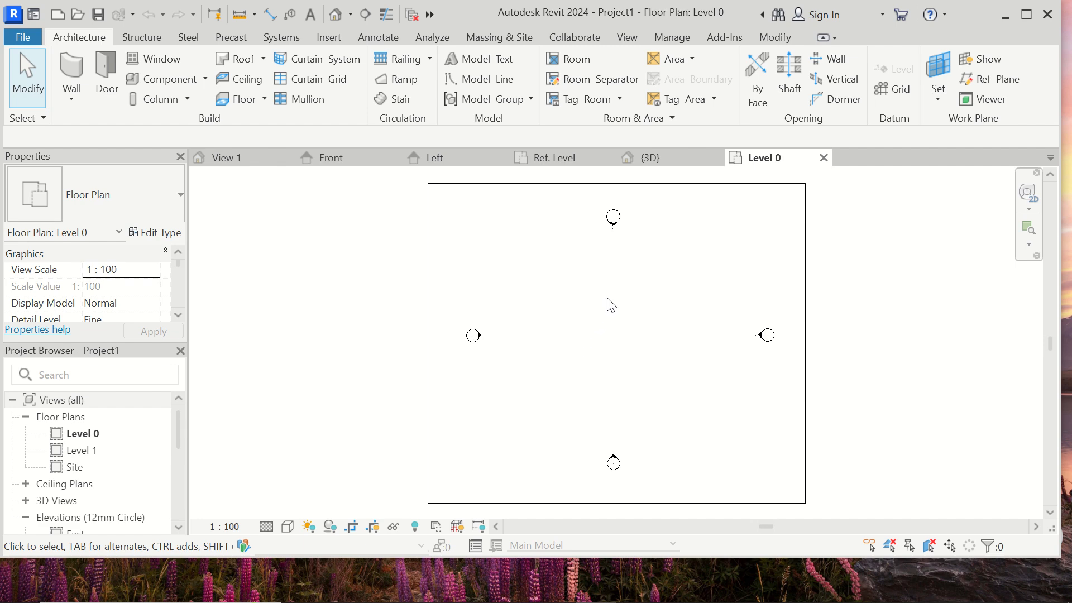
scroll(684, 250, up, 2)
scroll(508, 311, down, 1)
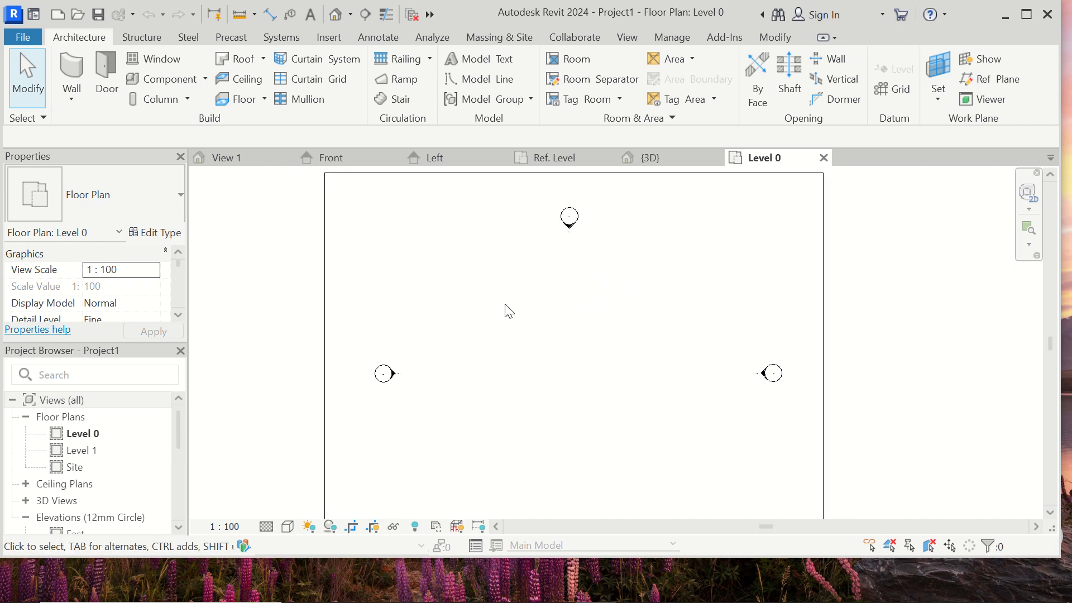
click(658, 156)
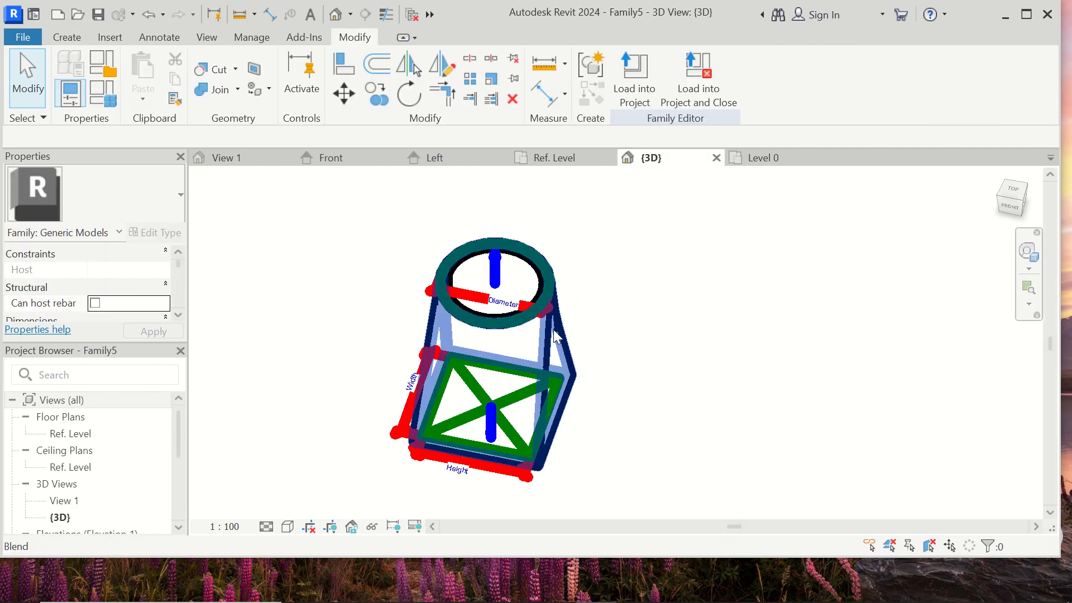
click(557, 337)
click(643, 69)
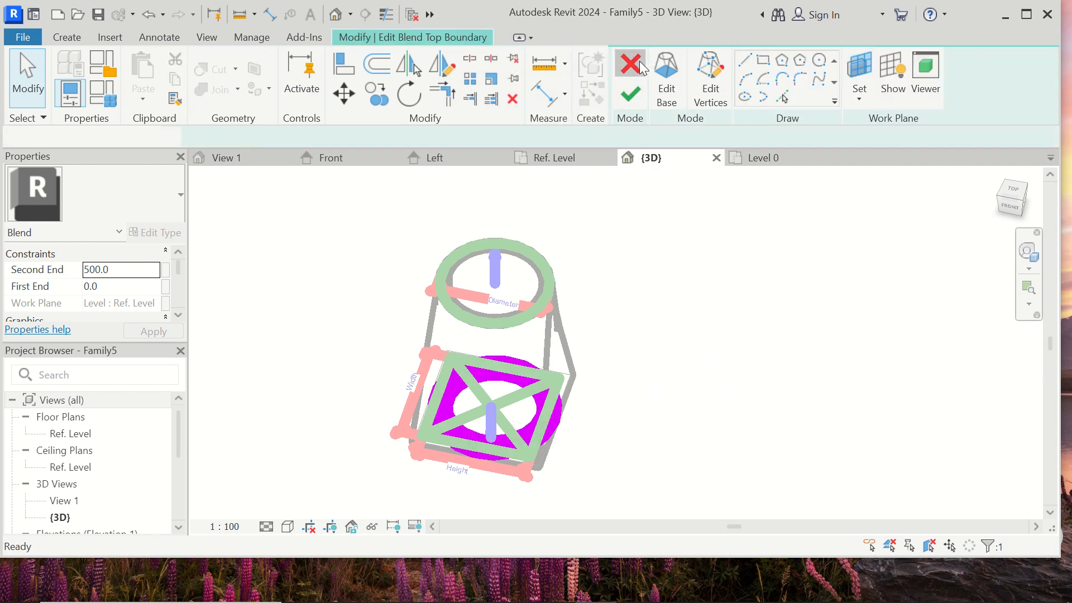
click(639, 62)
click(641, 290)
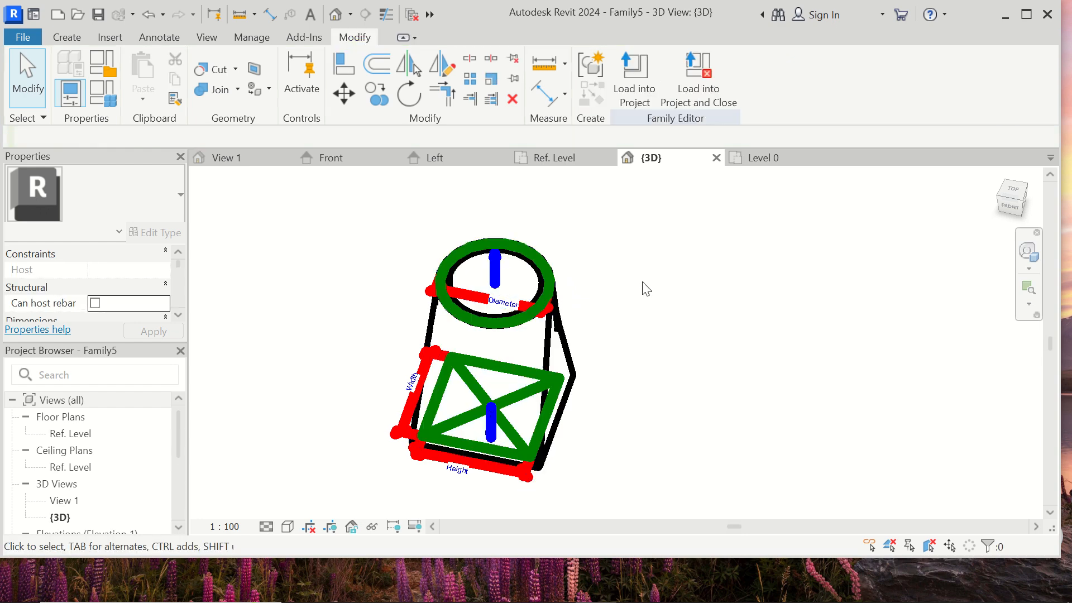
click(562, 304)
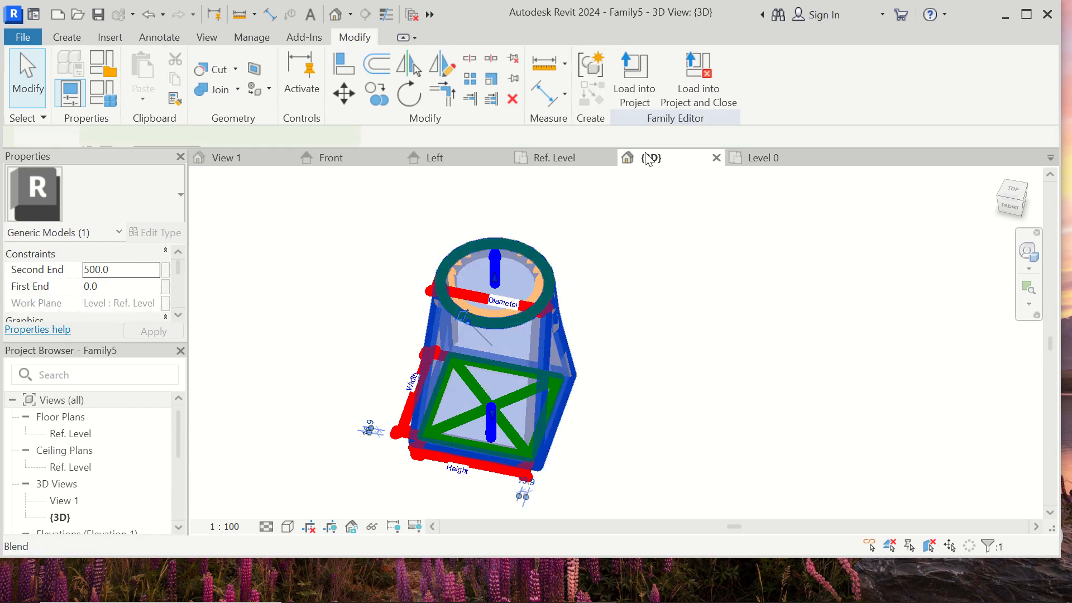
click(630, 292)
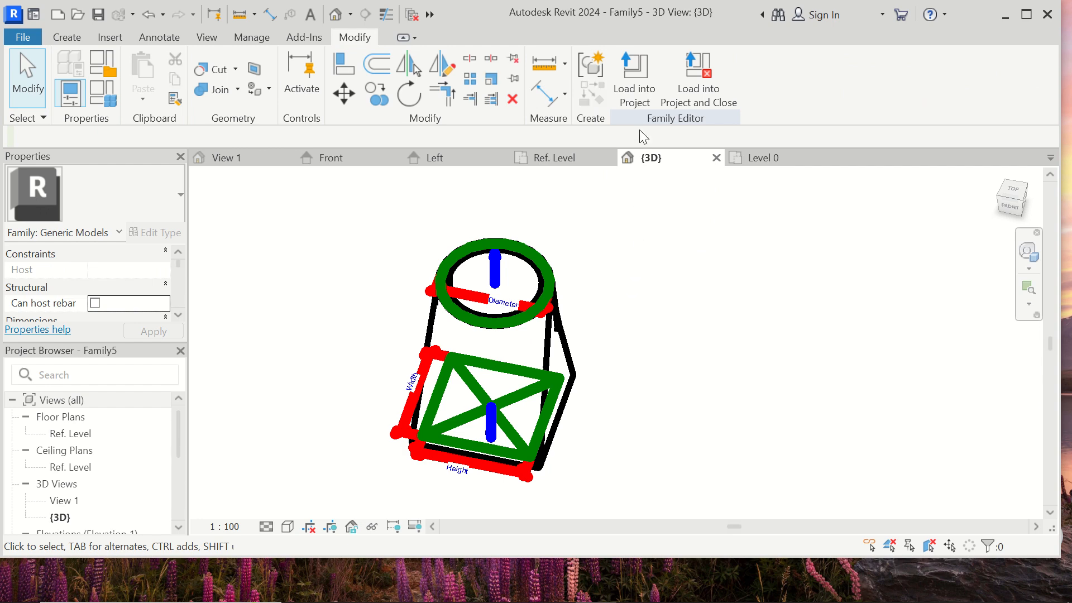
- Load the transition family into the project and place one instance near the middle of the Level 0 plan
click(639, 72)
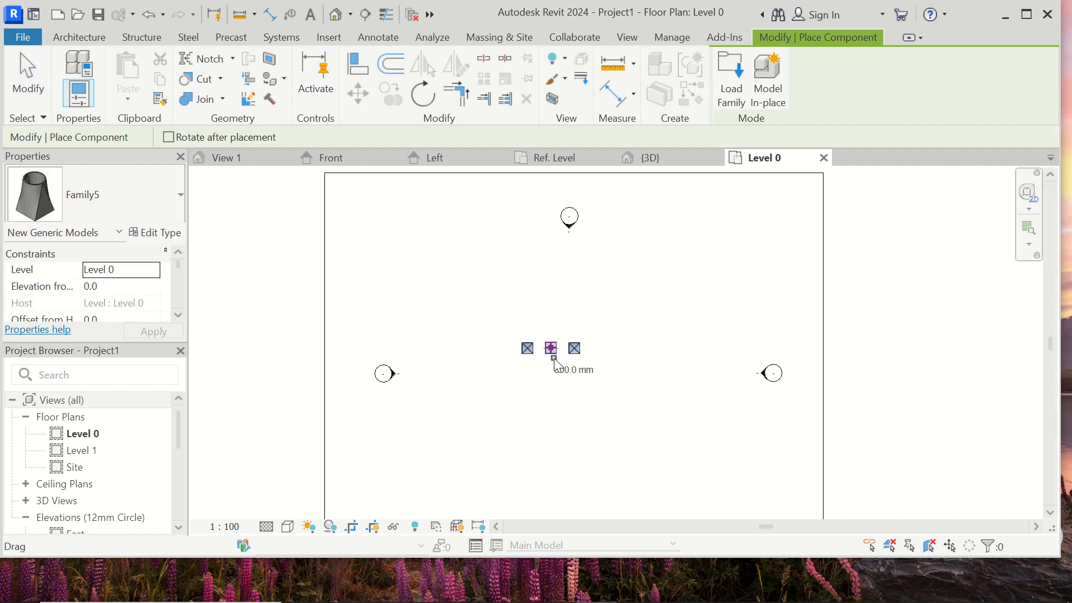
scroll(551, 349, up, 5)
scroll(552, 351, up, 5)
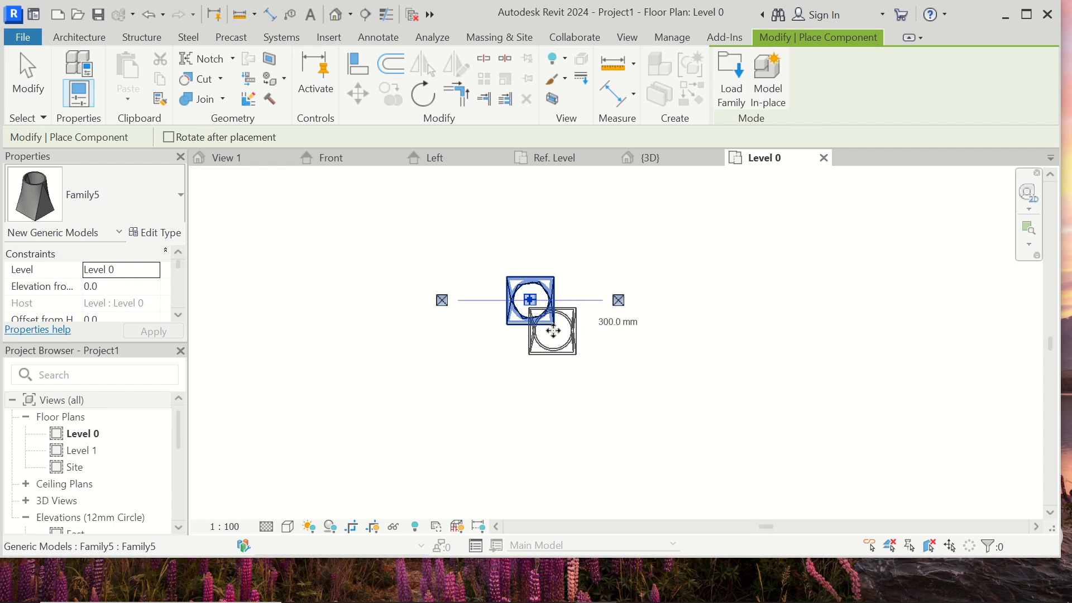
key(Escape)
key(Escape)
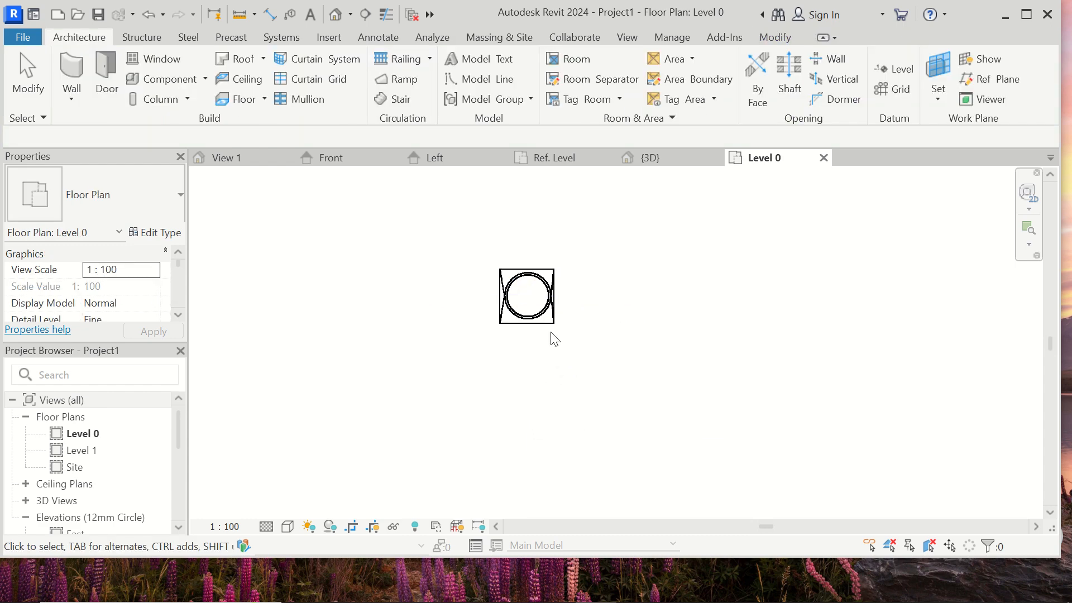
- Check the placed transition's connectors in the Level 0 plan and open the project's default 3D view
click(550, 323)
scroll(553, 331, down, 4)
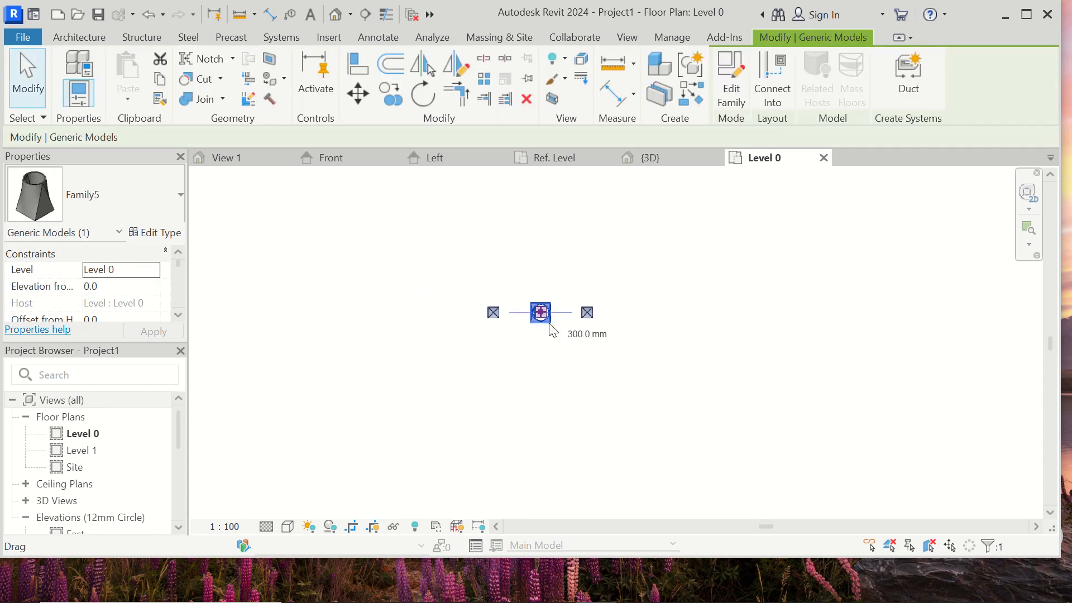
scroll(535, 331, down, 1)
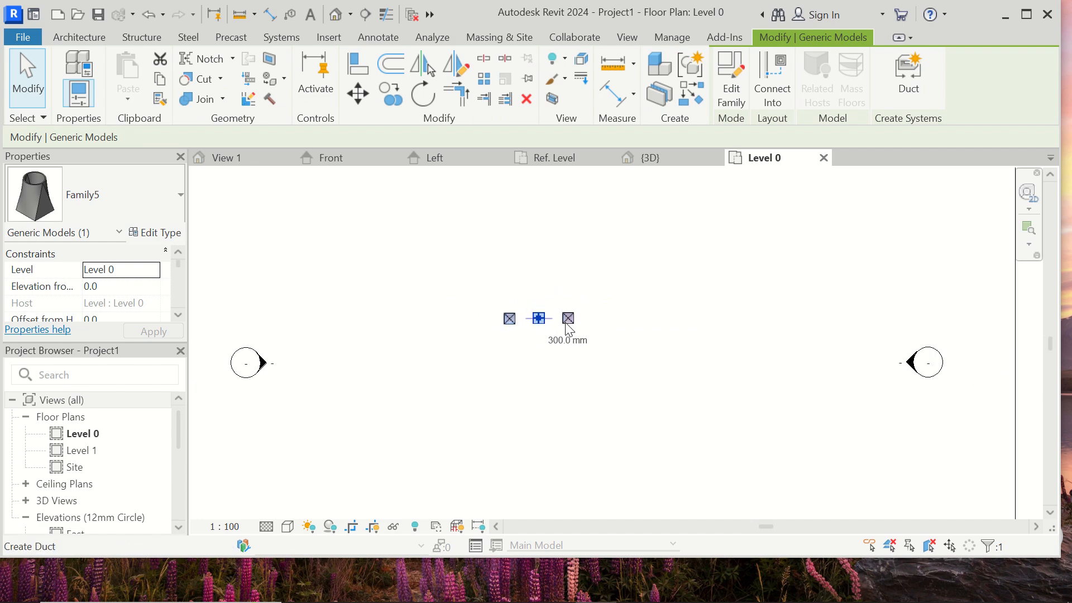
click(336, 14)
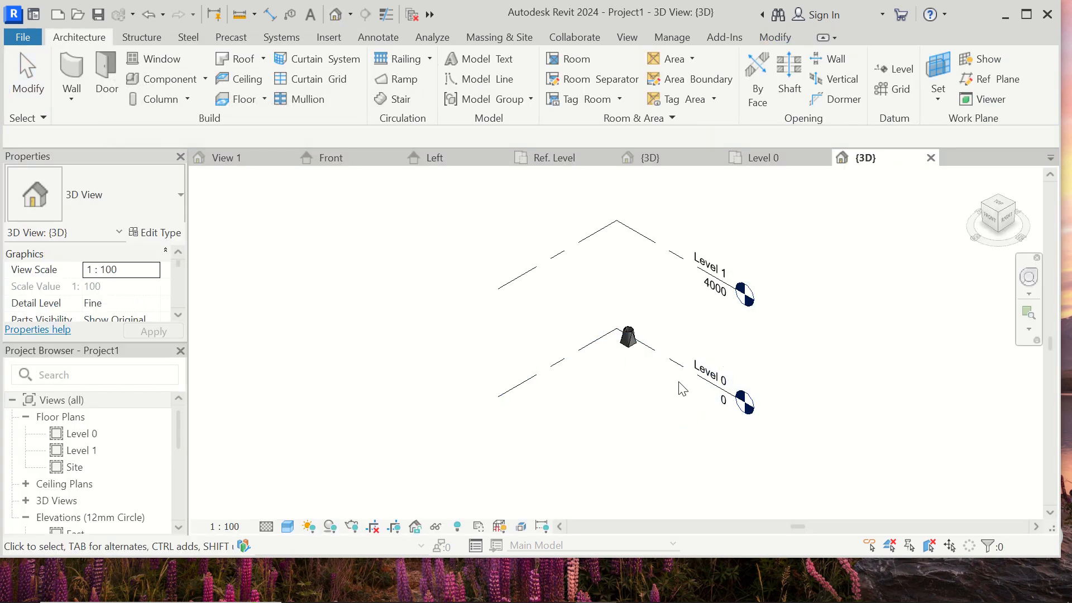
- Try to draw a round duct vertically upward from the transition's top connector in the 3D view
scroll(664, 377, up, 5)
click(542, 236)
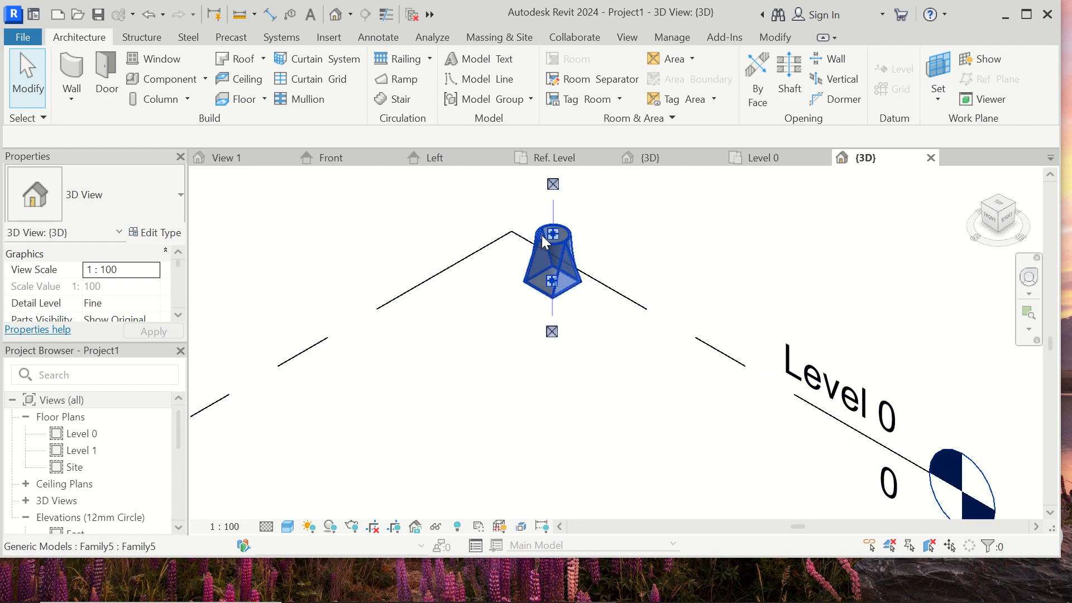
click(542, 236)
scroll(592, 414, down, 4)
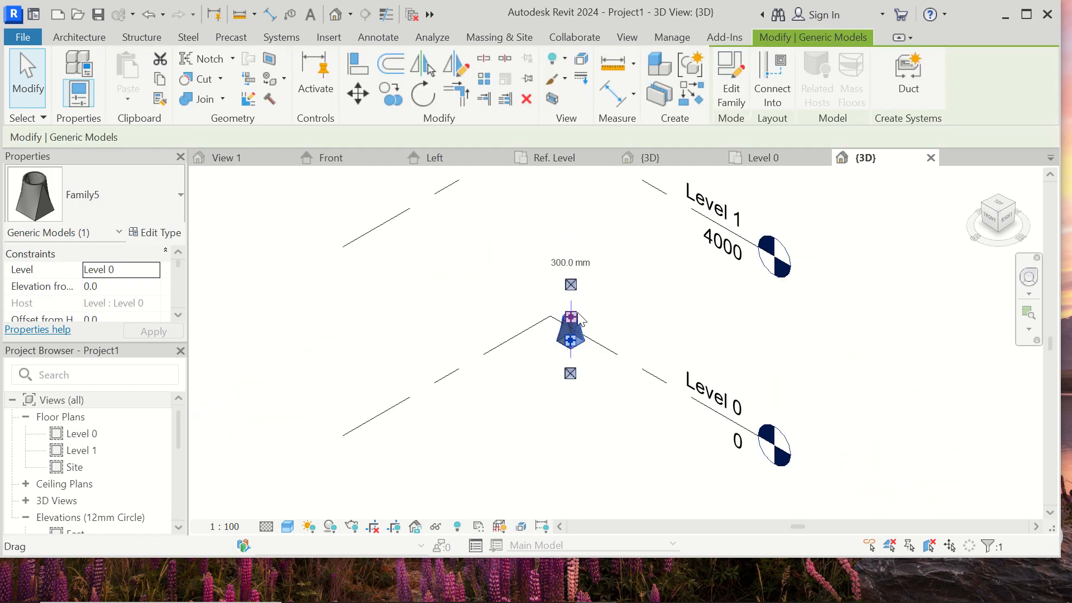
key(d)
key(t)
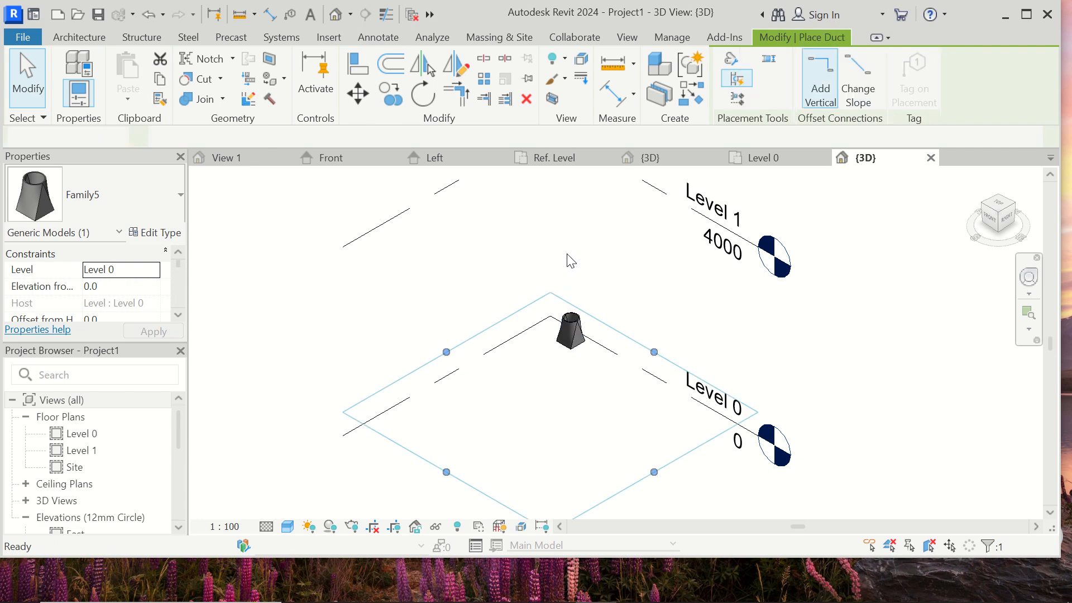
click(571, 247)
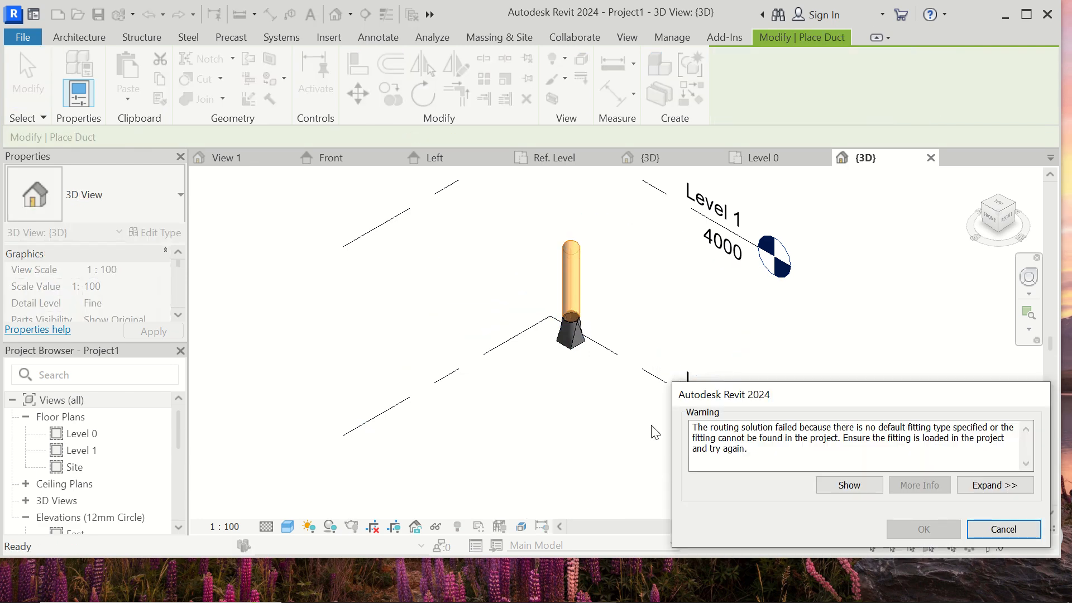
click(983, 530)
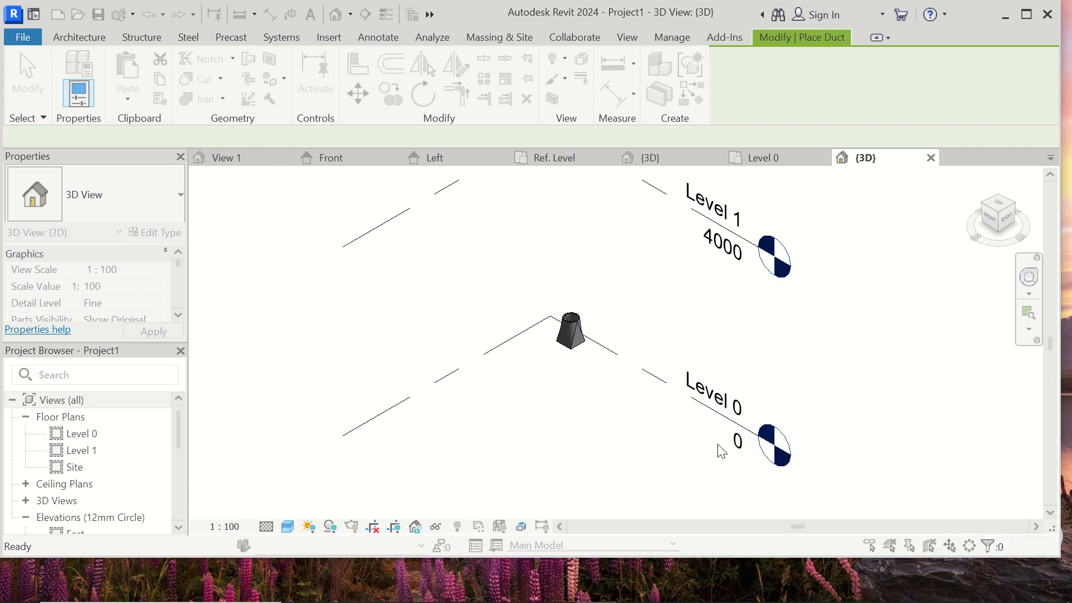
- Try to draw a 300 x 300 mm oval duct about 400 mm upward from the transition's circular opening
scroll(569, 316, up, 5)
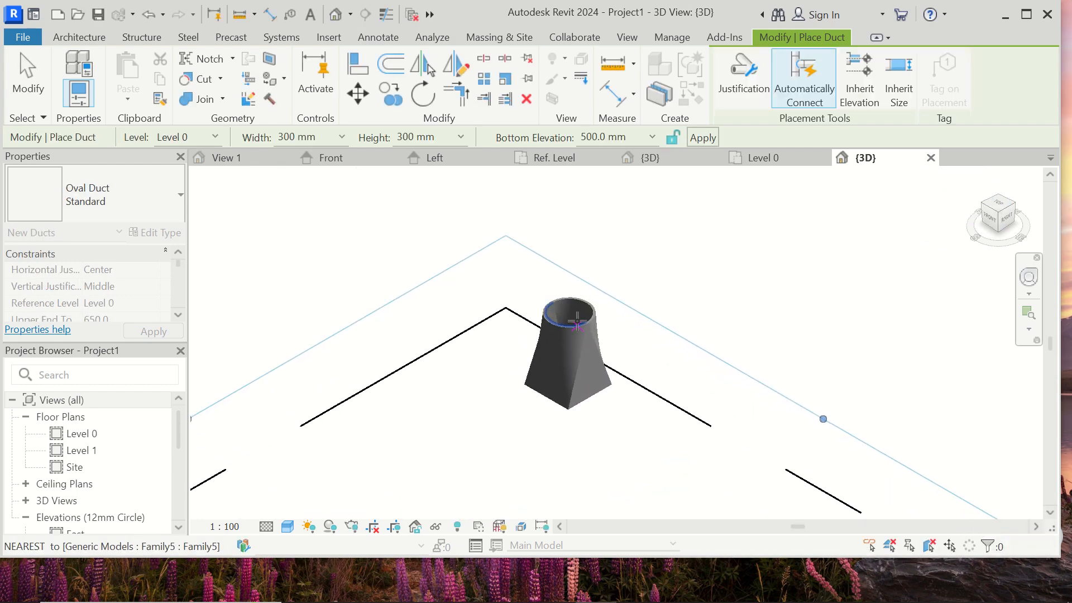
click(569, 313)
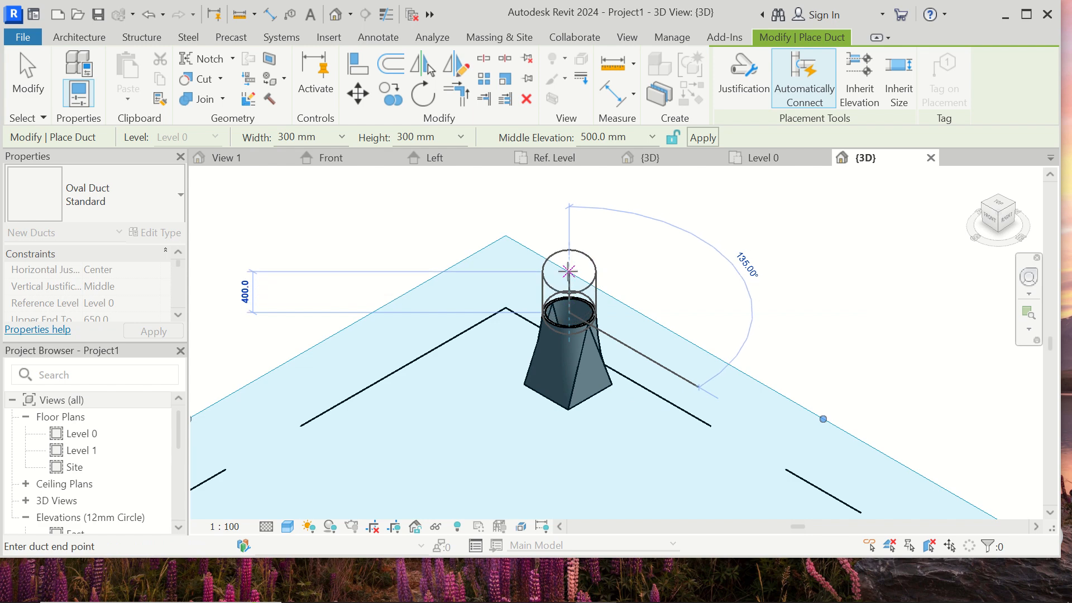
click(571, 278)
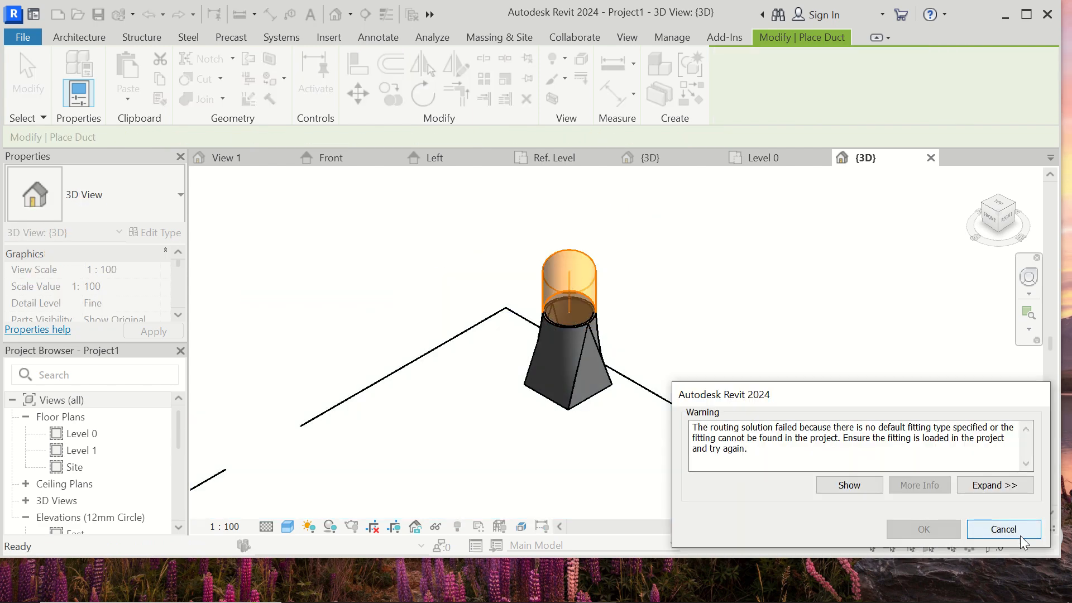
click(1000, 528)
key(Escape)
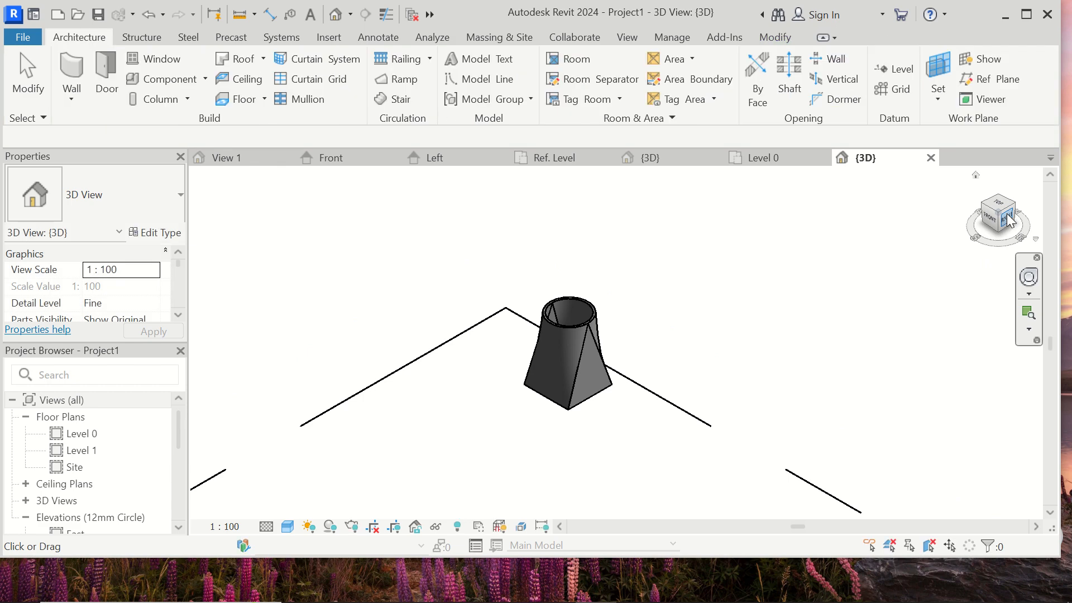
- Orient the 3D view to the Right side and try to create a duct from the transition's top connector
click(1008, 218)
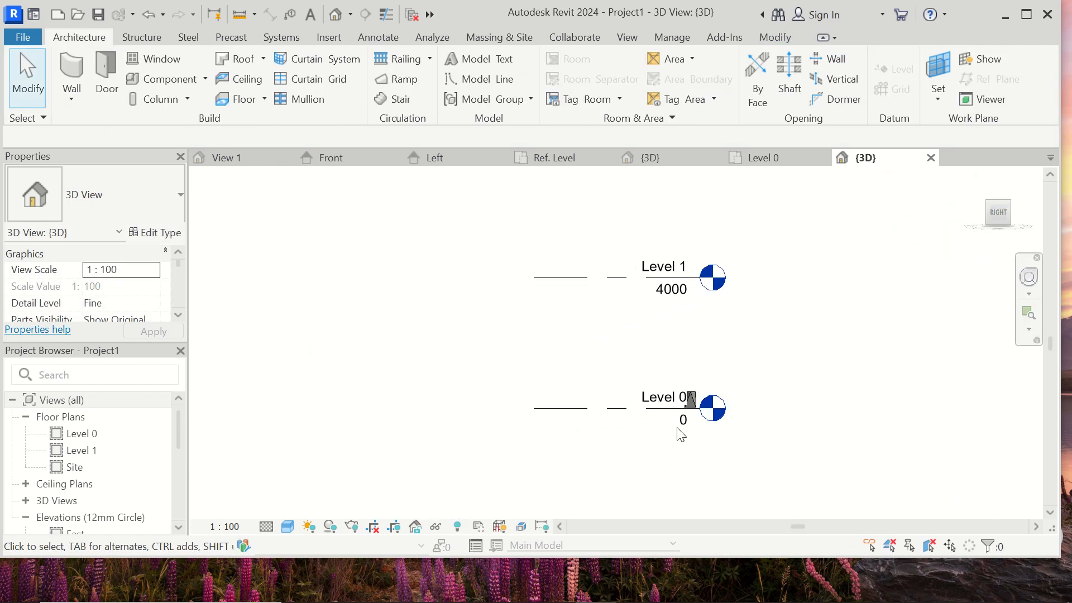
scroll(708, 410, up, 2)
scroll(708, 409, up, 3)
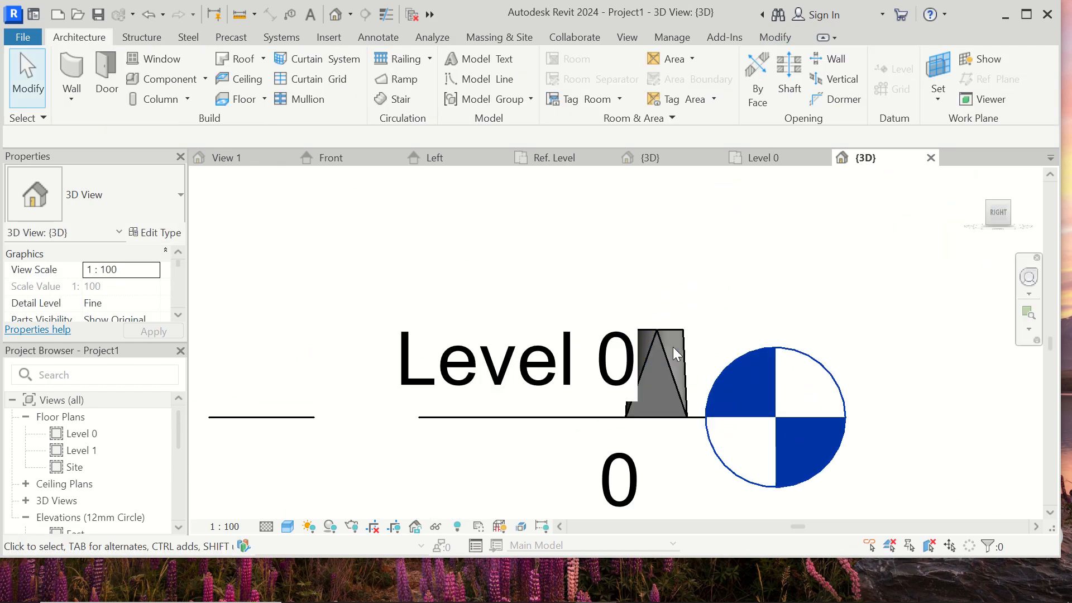
click(677, 338)
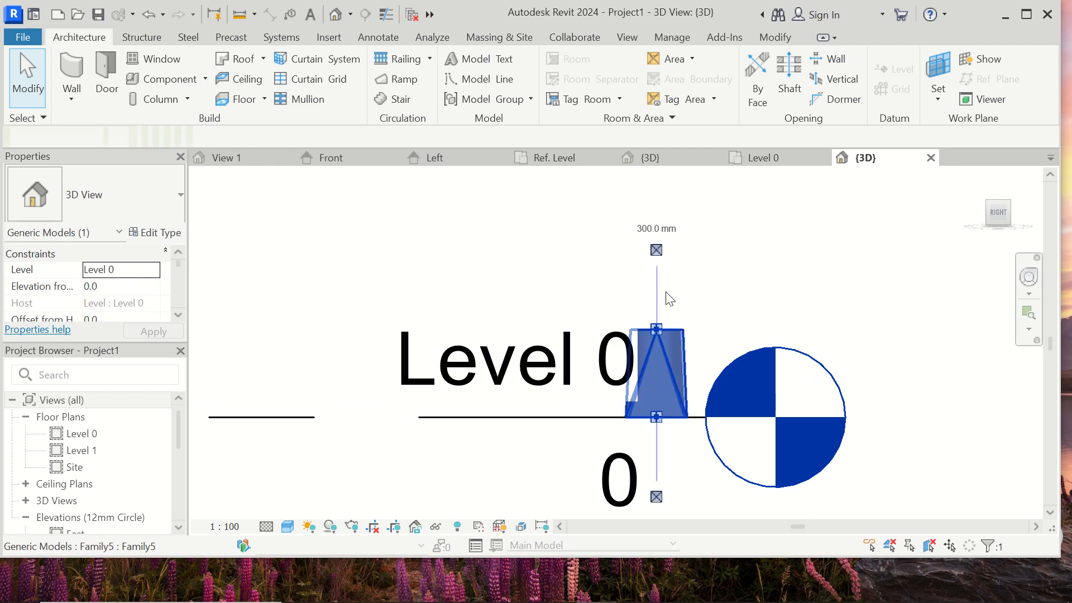
click(658, 246)
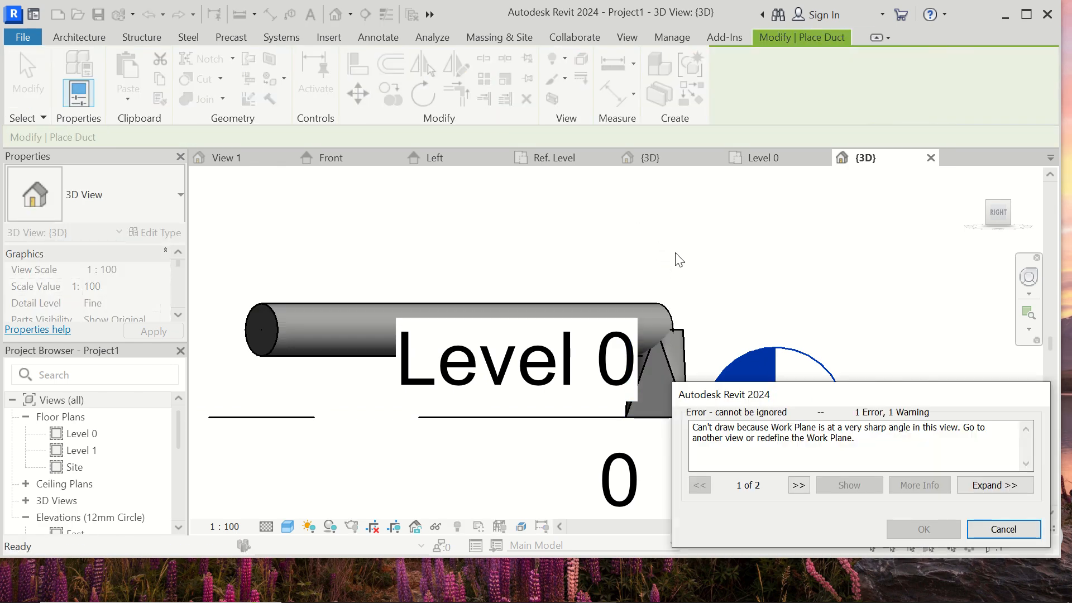
click(1027, 534)
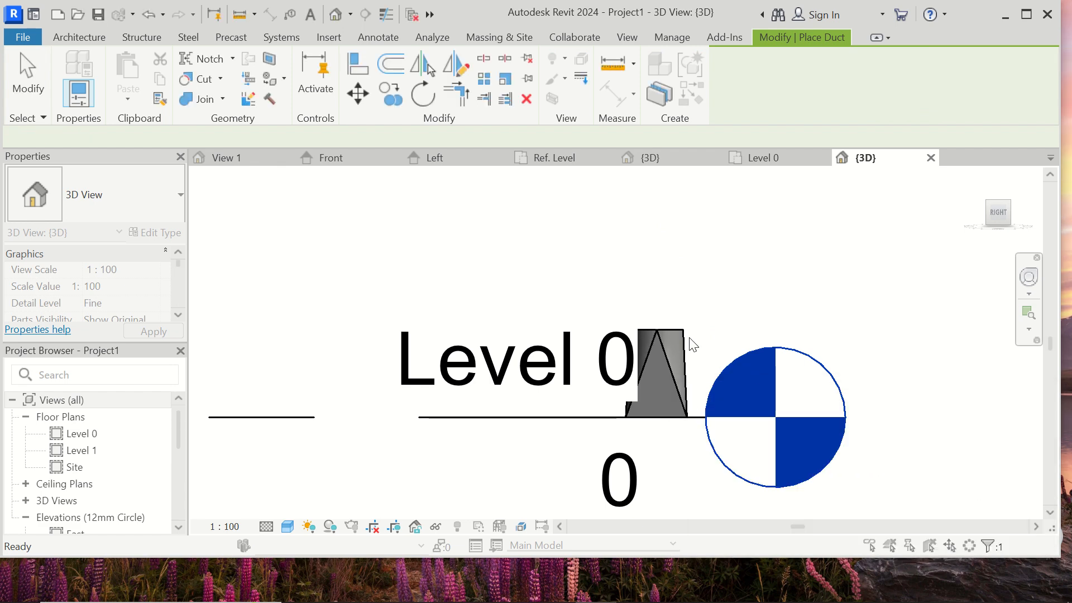
key(Escape)
- Try to create a 305 x 305 mm rectangular duct from the transition's square bottom connector
scroll(670, 338, down, 1)
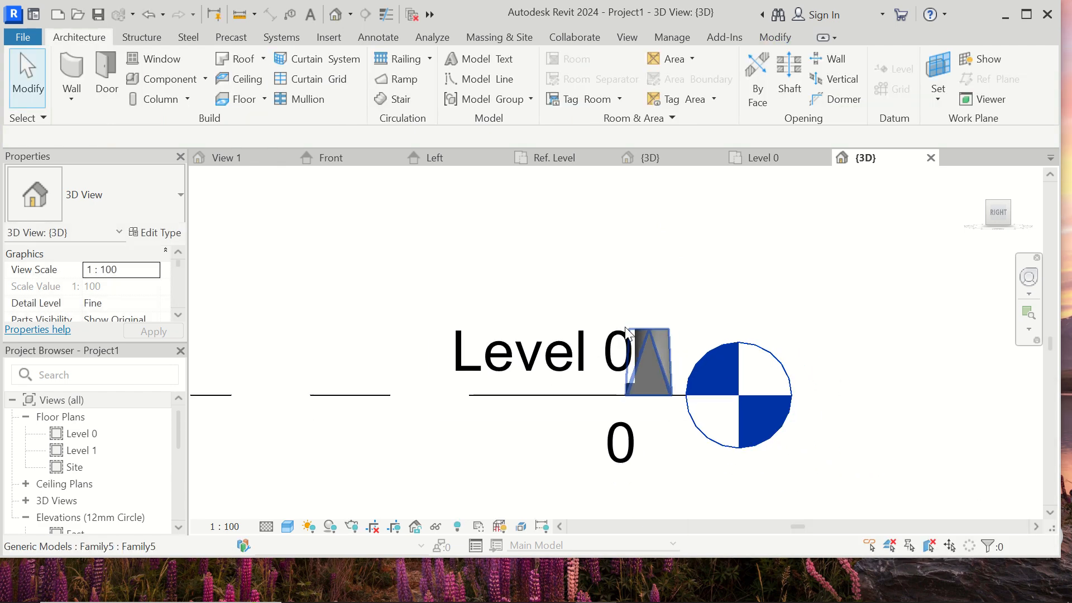
click(658, 341)
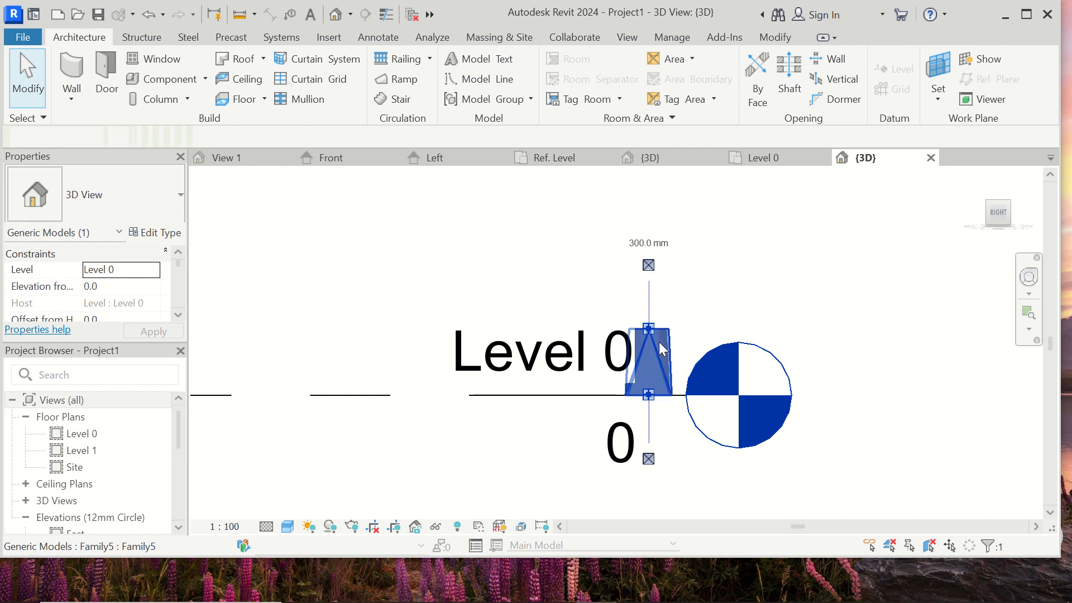
click(644, 462)
key(d)
key(t)
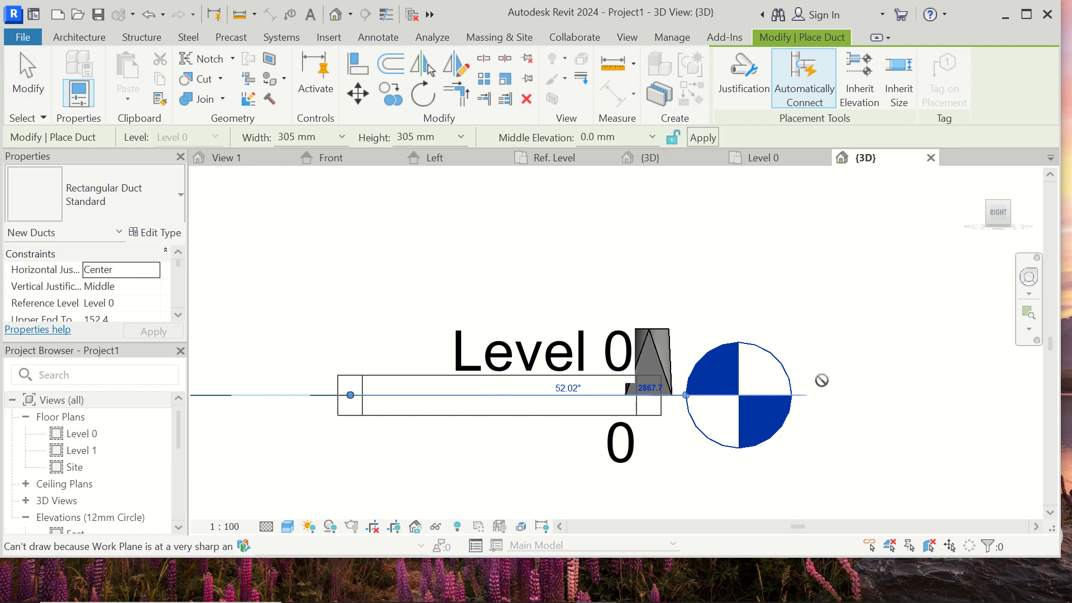
click(785, 160)
click(871, 161)
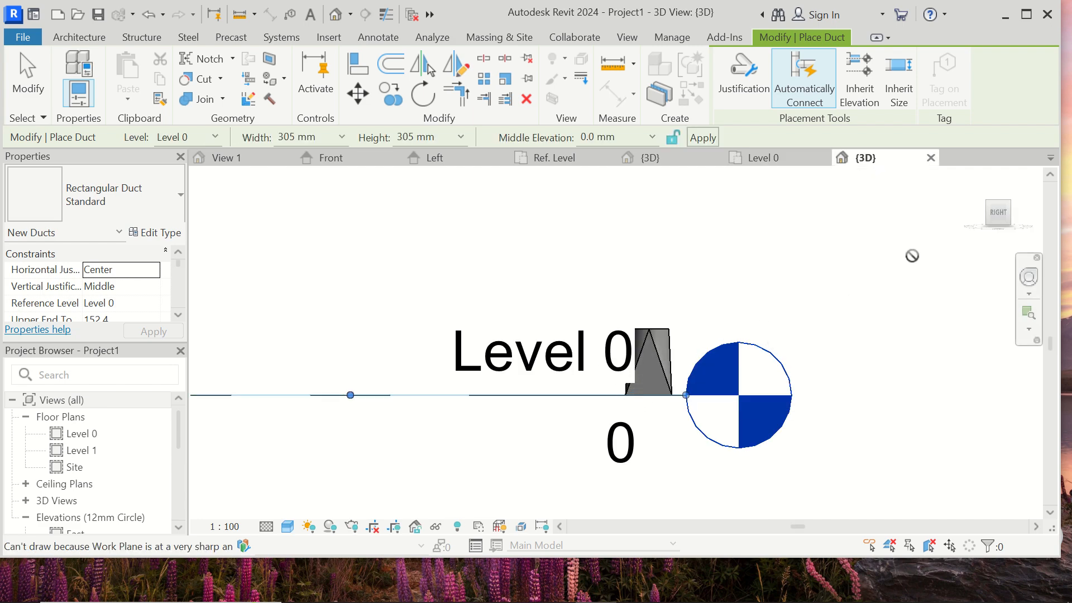
key(Escape)
key(Escape)
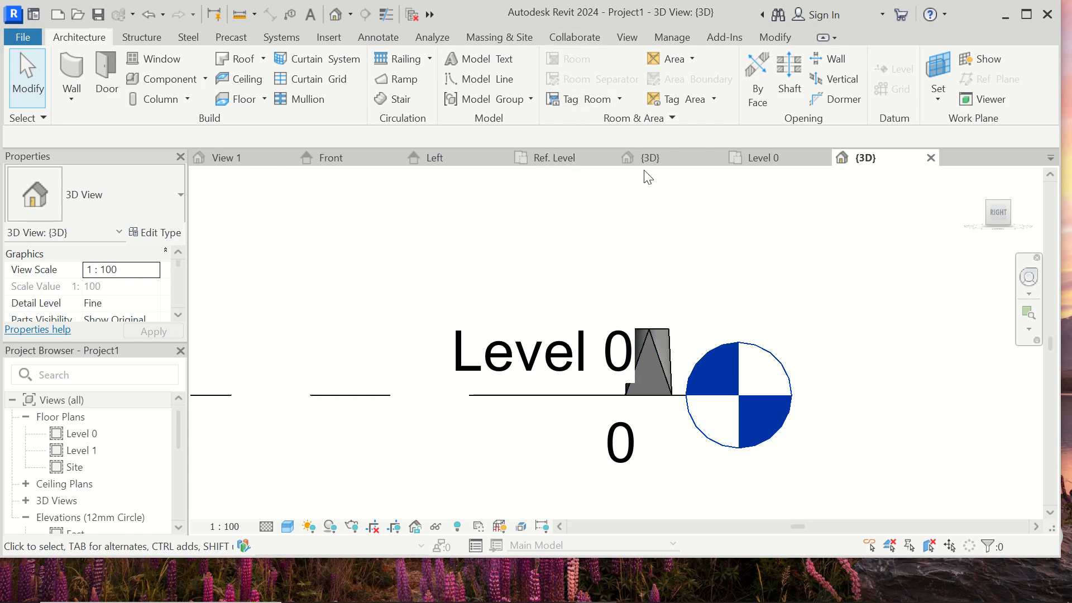
- Return to the transition family and examine the blend in its Left and Front elevations
click(480, 156)
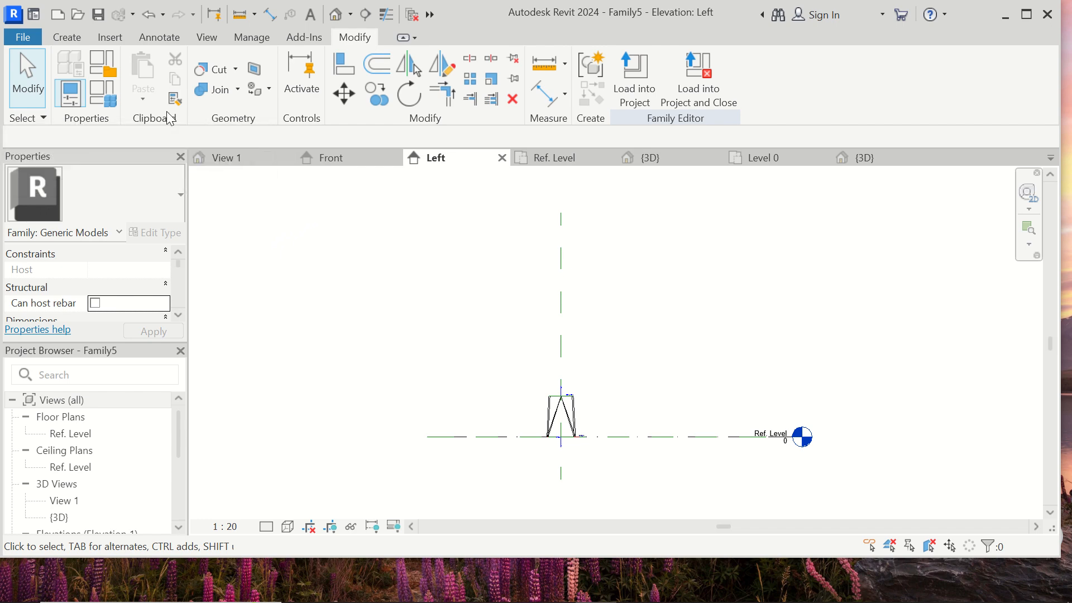
click(368, 157)
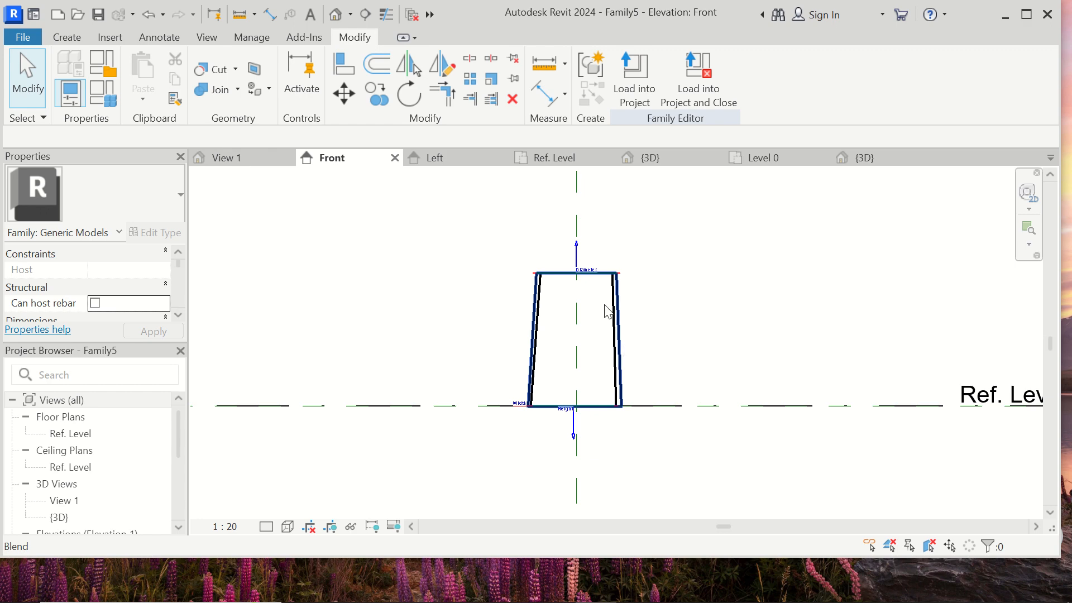
click(65, 37)
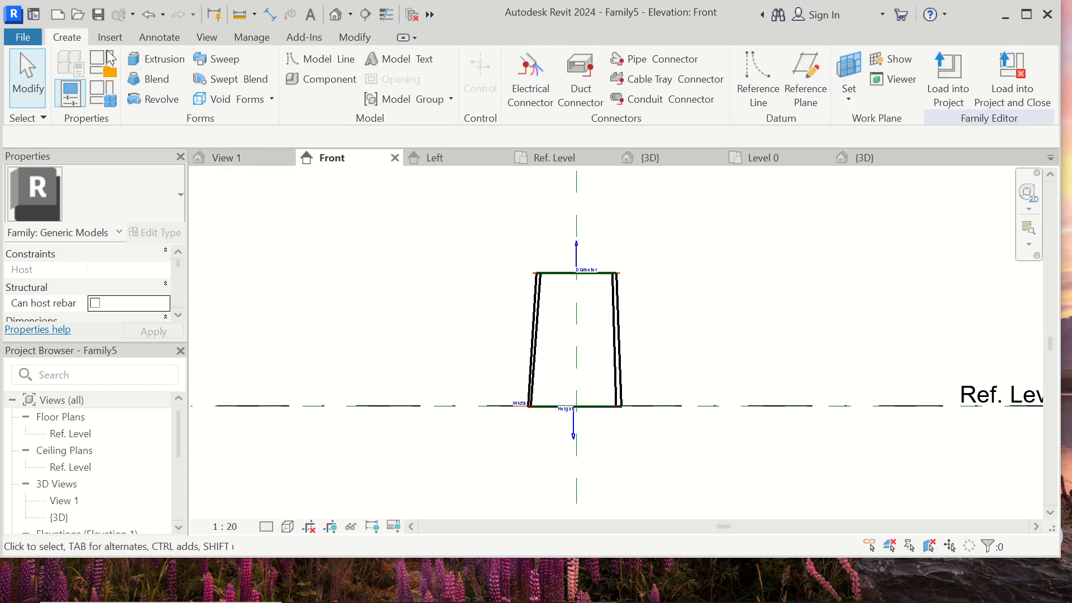